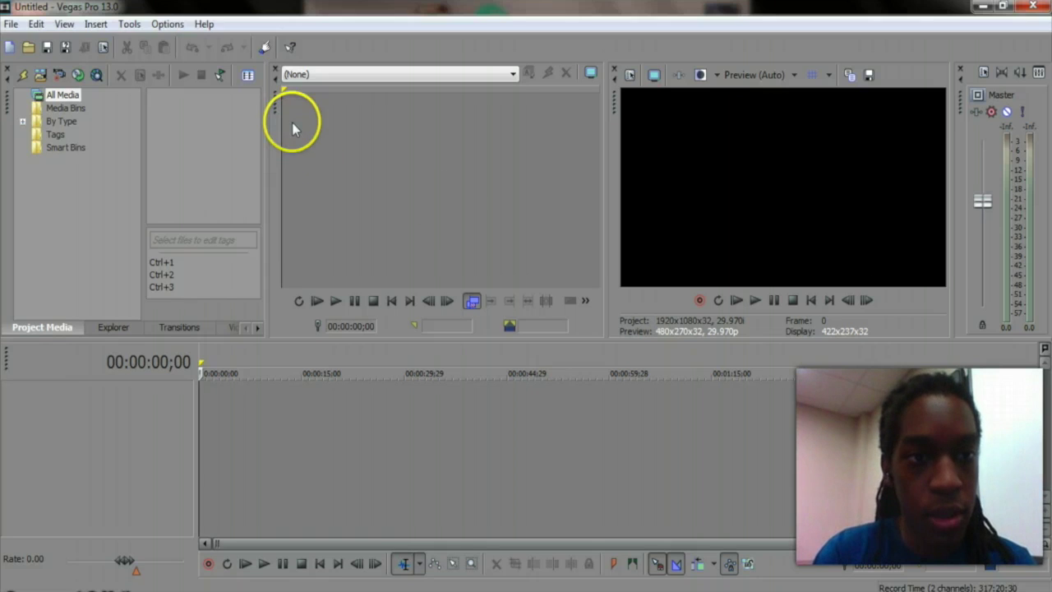
Import the Canelo Alvarez fight video from the Desktop into project media.
left_click(11, 24)
mouse_move(115, 194)
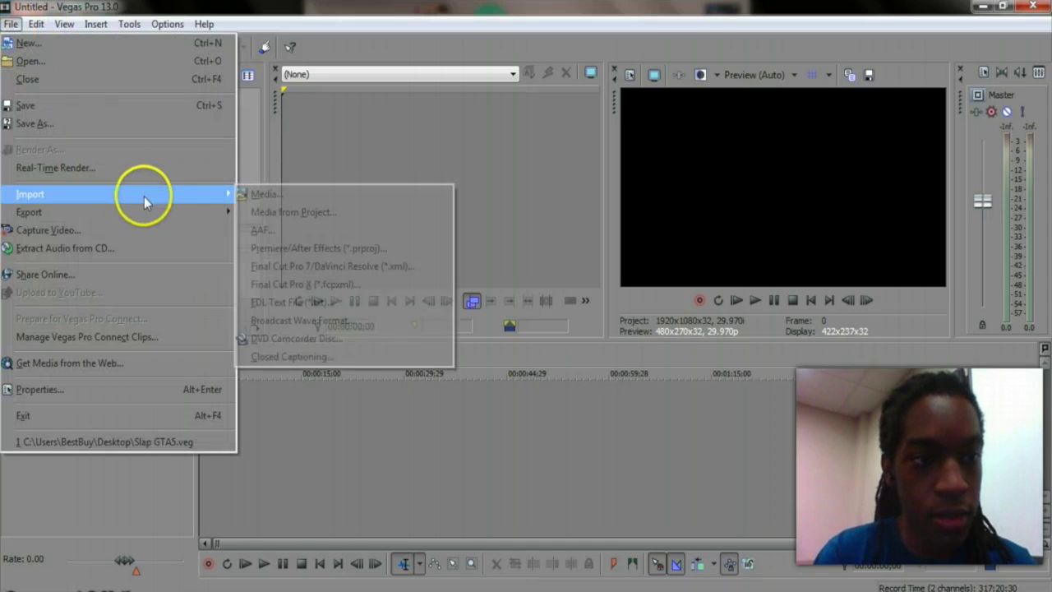
left_click(257, 194)
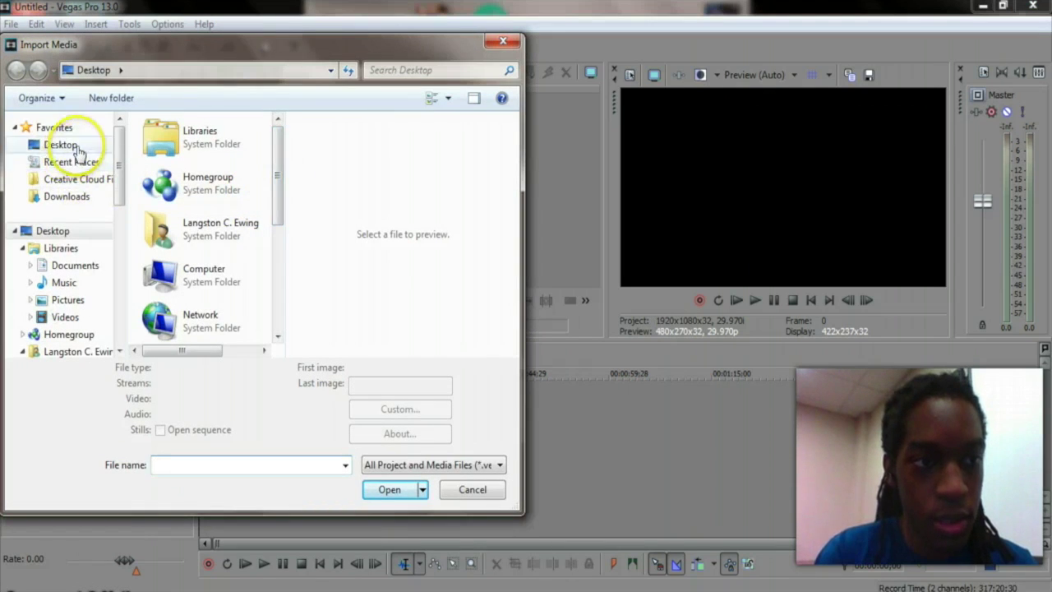
left_click(61, 145)
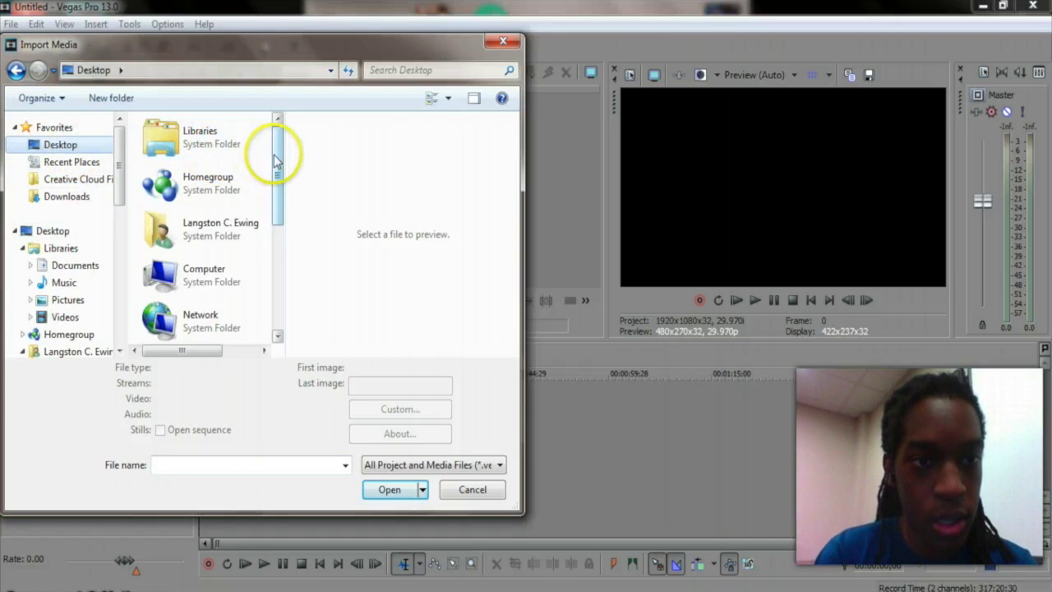
left_click_drag(272, 159, 277, 284)
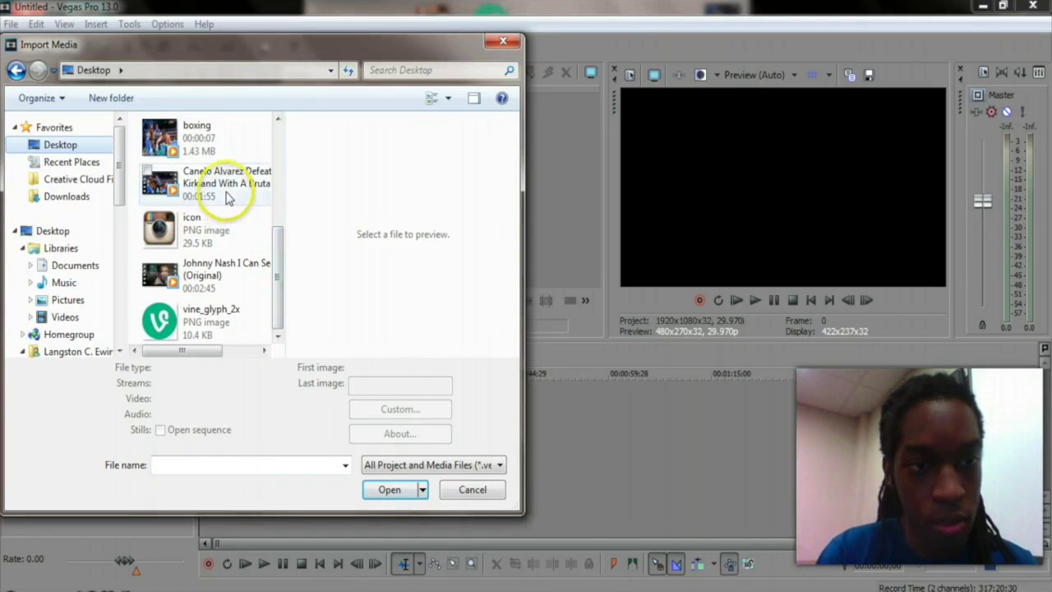
left_click(232, 188)
left_click(388, 507)
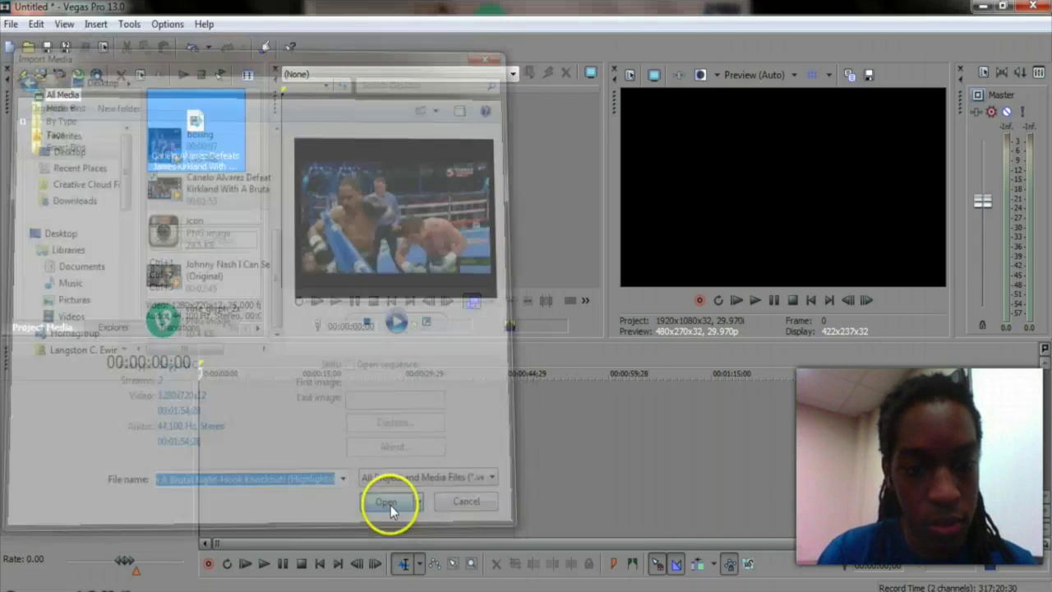
left_click(12, 23)
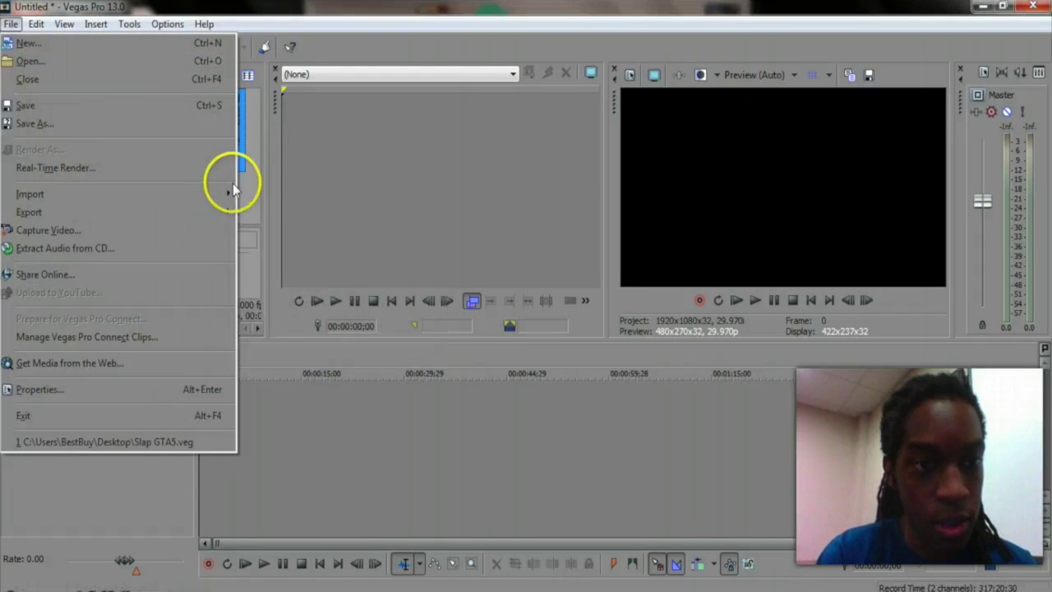
mouse_move(30, 194)
left_click(262, 195)
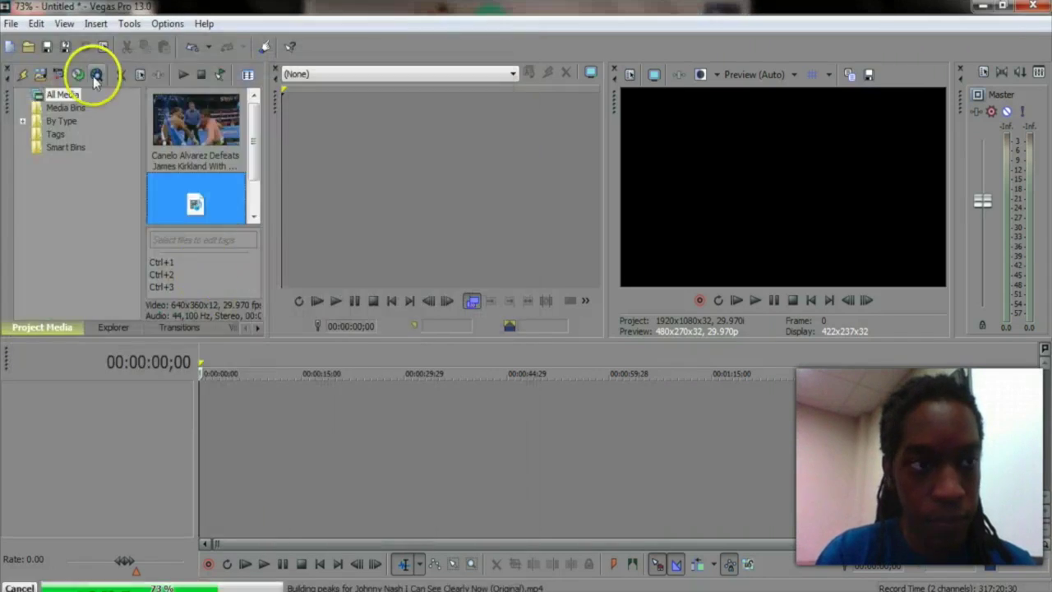
Import the Instagram icon.png logo into project media.
left_click(94, 71)
left_click(33, 48)
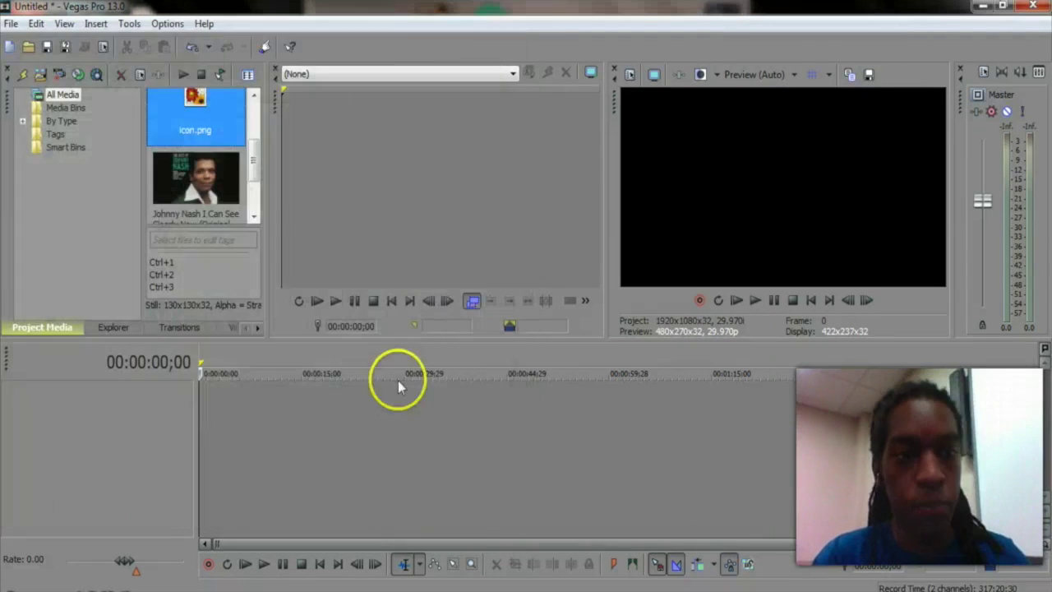
left_click_drag(258, 141, 256, 112)
Place the Canelo fight clip on the timeline, keeping the existing project video settings.
left_click(210, 141)
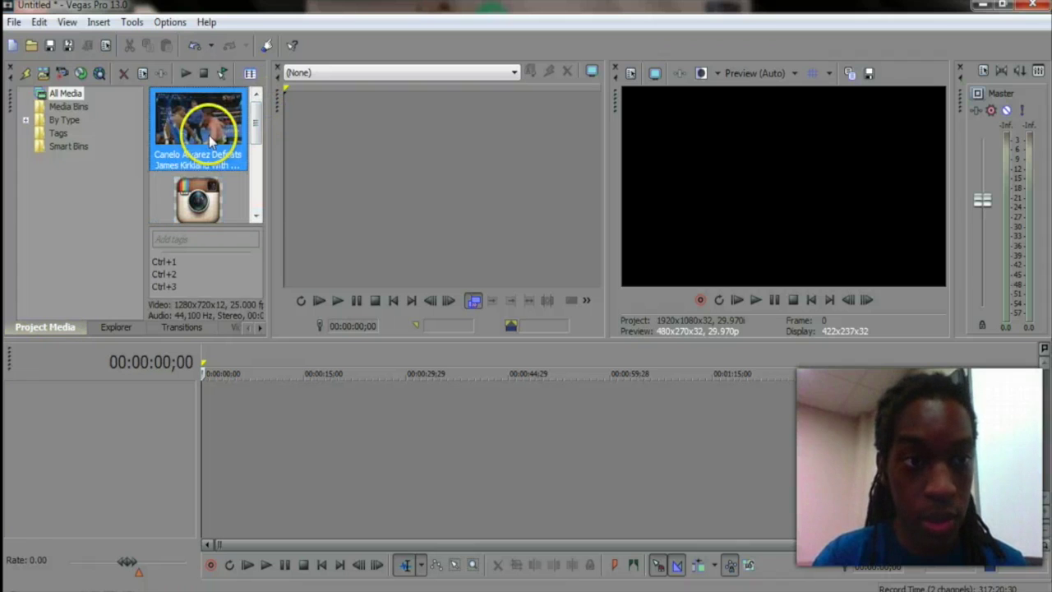
left_click_drag(214, 123, 224, 465)
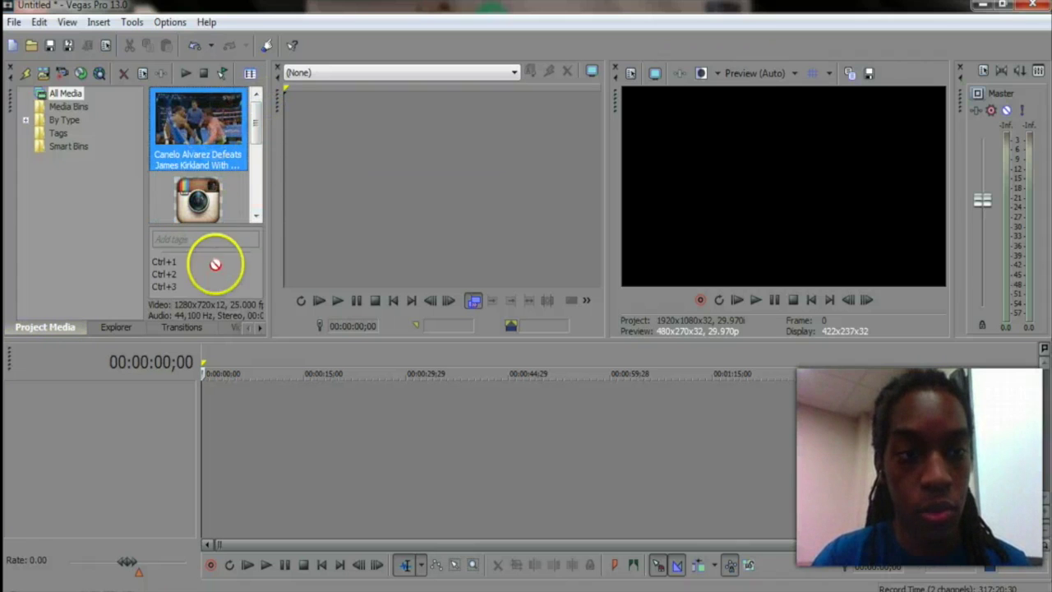
left_click_drag(207, 403, 207, 403)
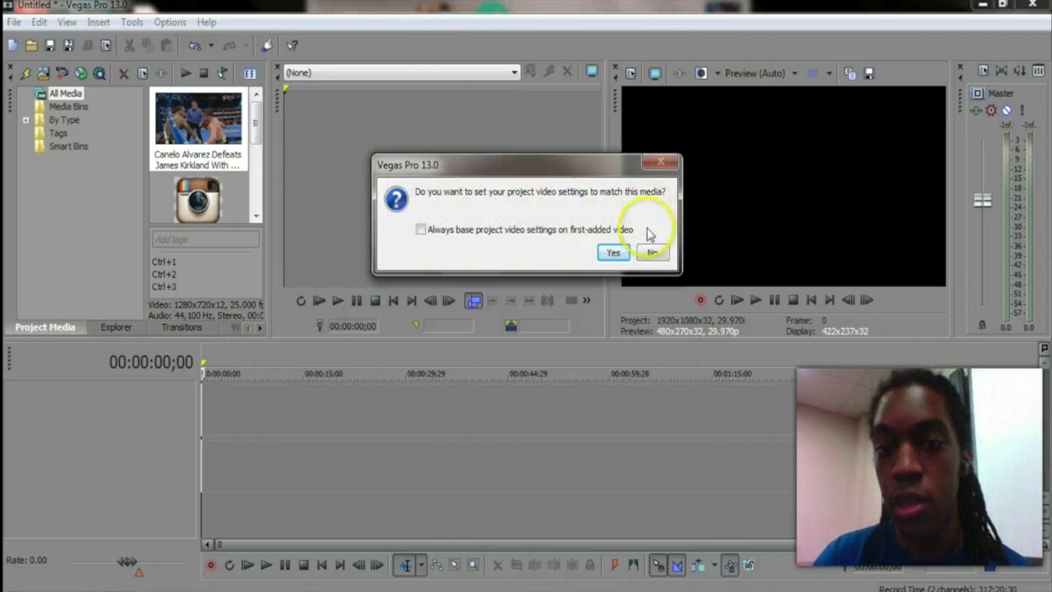
left_click(652, 253)
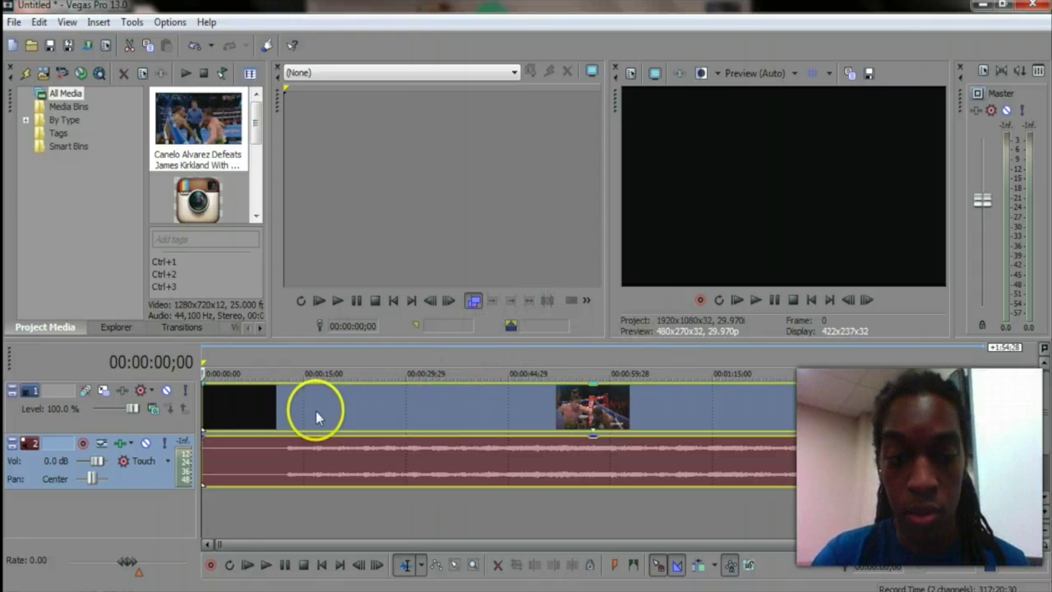
Turn off Maintain Aspect Ratio on the fight clip and cue the playhead to its start.
left_click(222, 404)
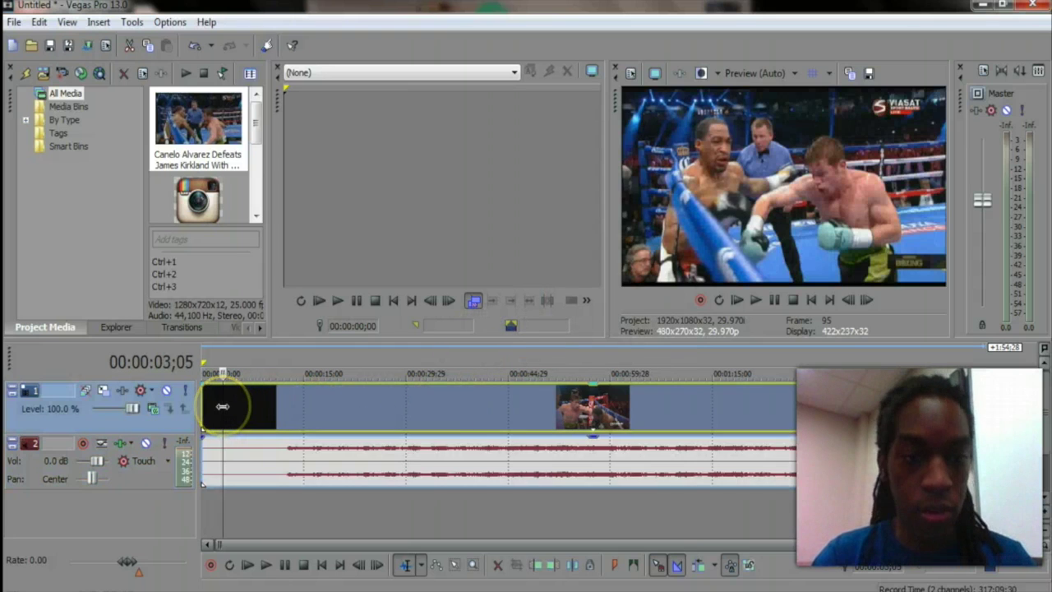
right_click(222, 406)
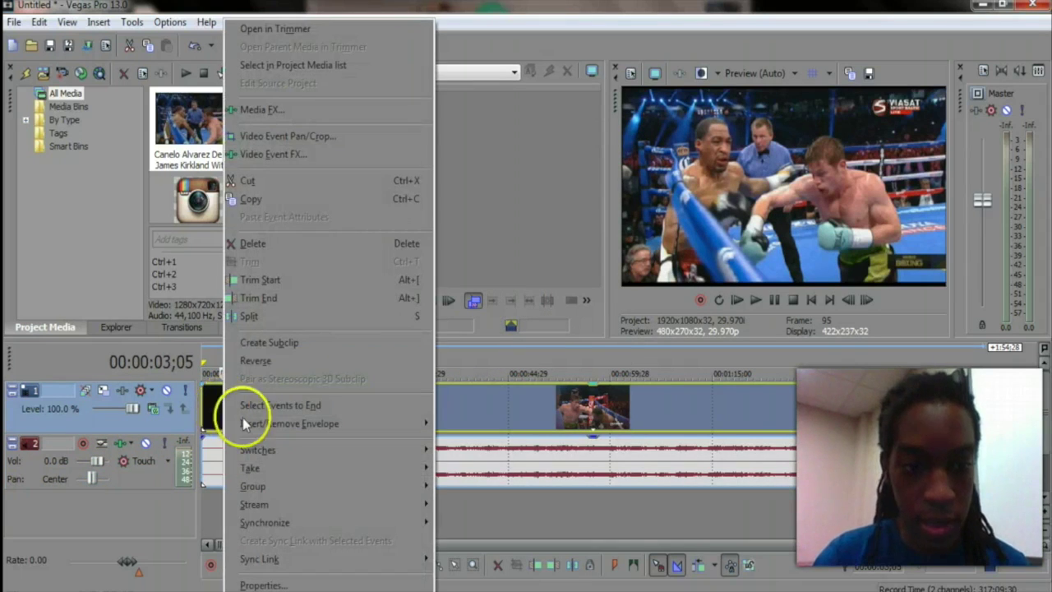
mouse_move(258, 450)
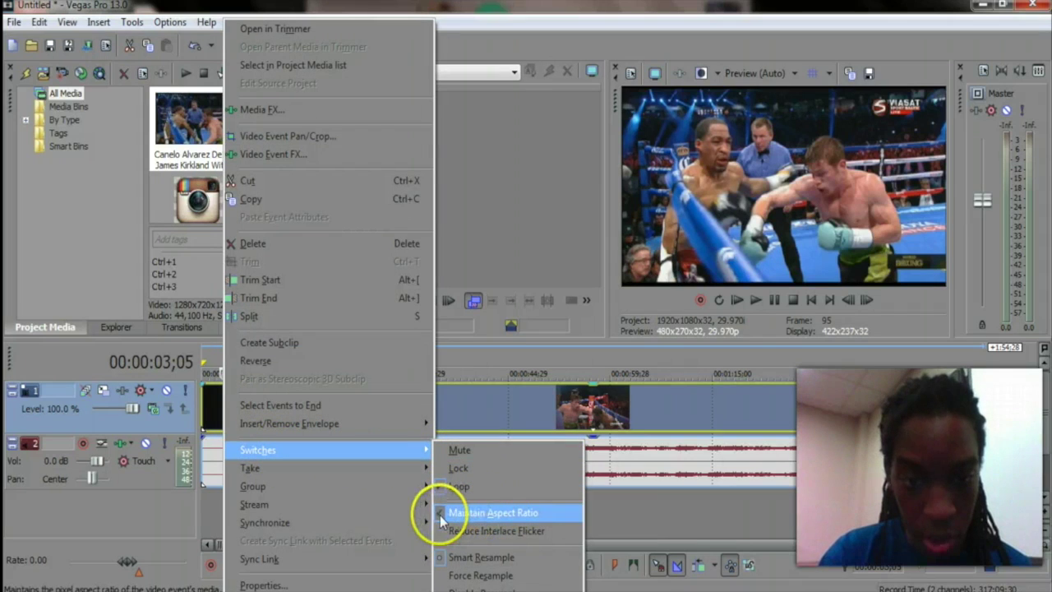
left_click(489, 512)
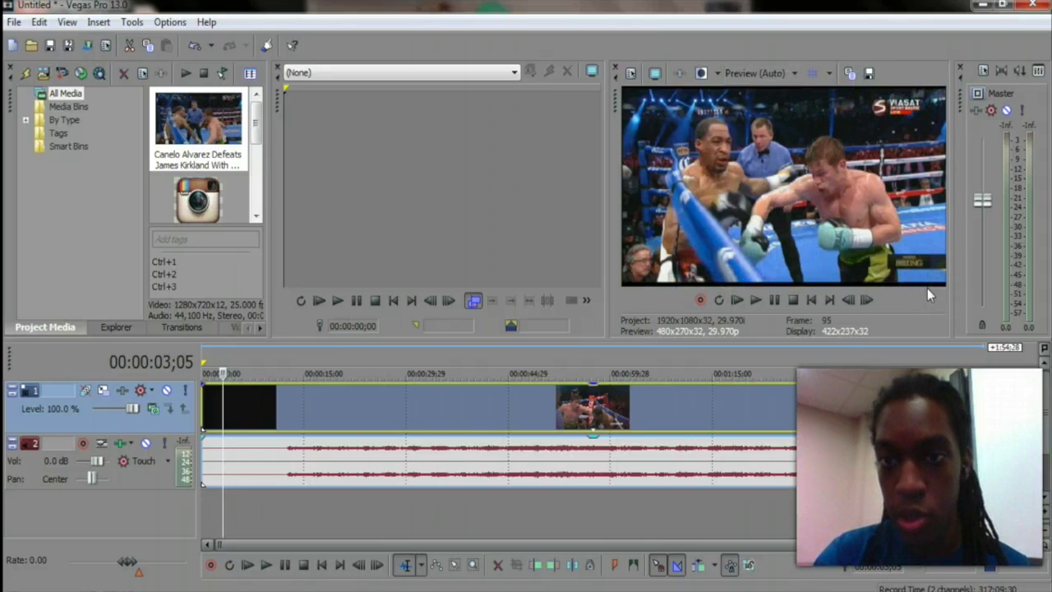
left_click_drag(892, 282, 803, 284)
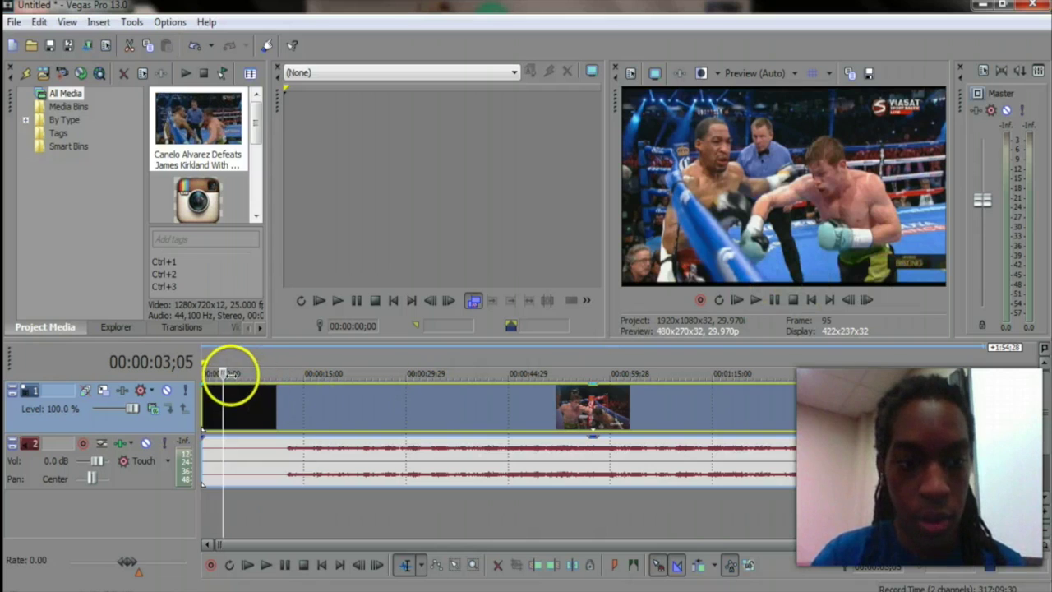
mouse_move(197, 370)
left_mouse_down()
mouse_move(208, 374)
mouse_move(191, 376)
left_mouse_up()
Split the fight clip at 07;10 after the knockout and delete the remainder.
key("space")
key("space")
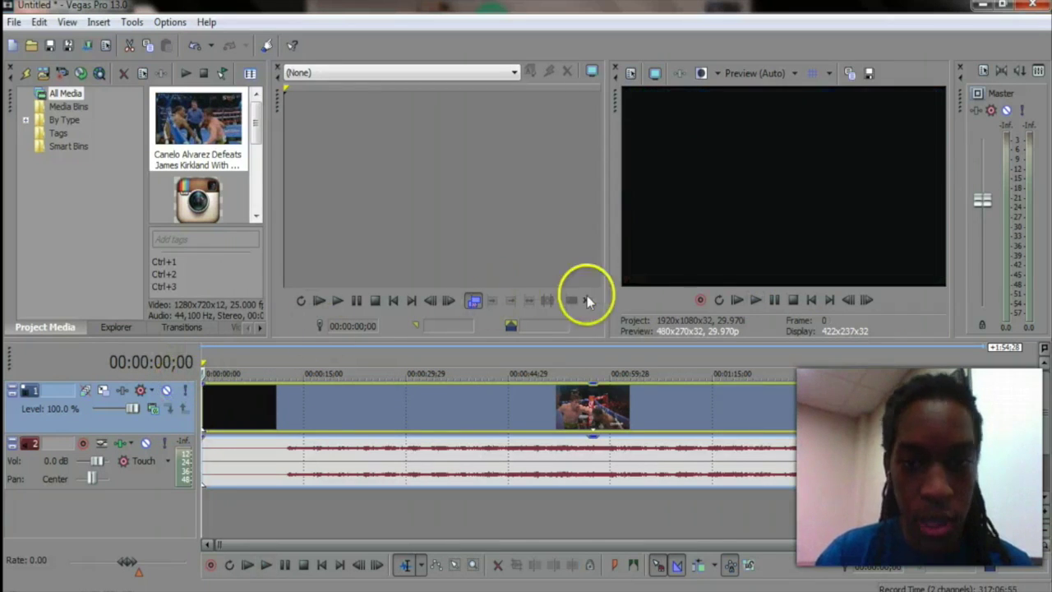
left_click(757, 300)
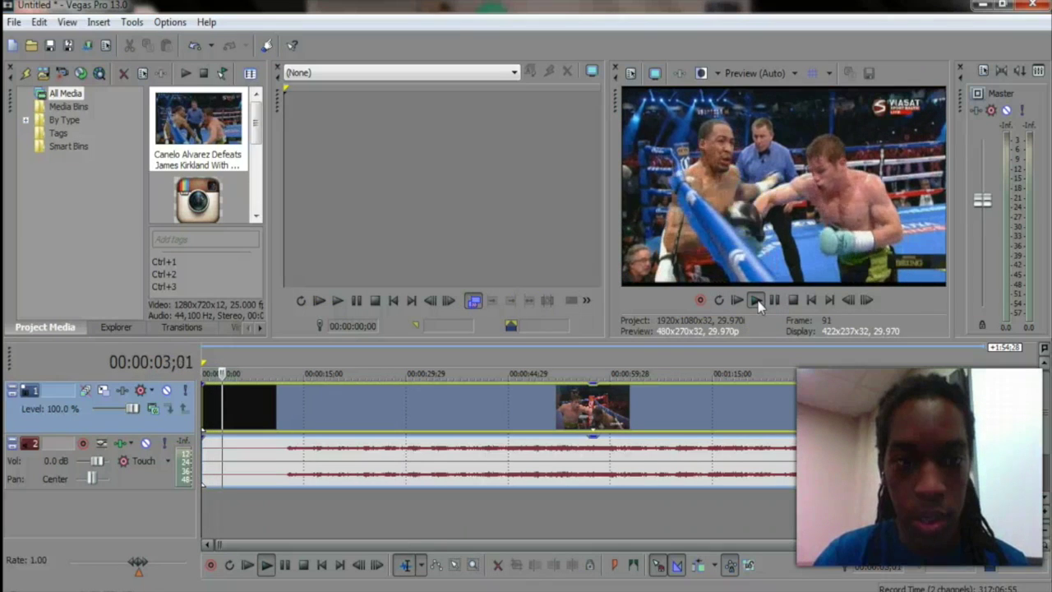
left_click(774, 301)
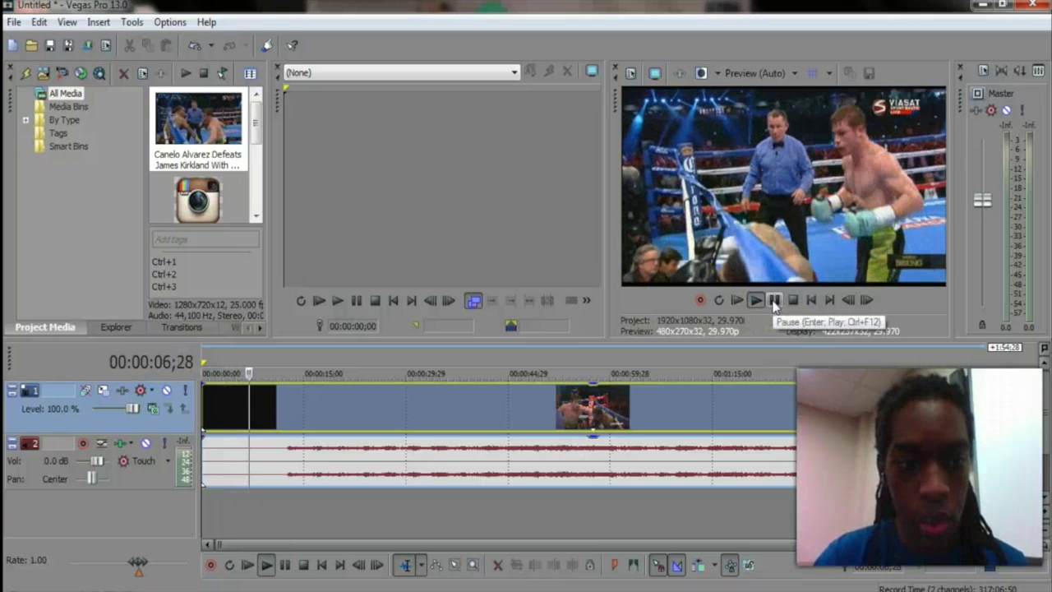
left_click(774, 301)
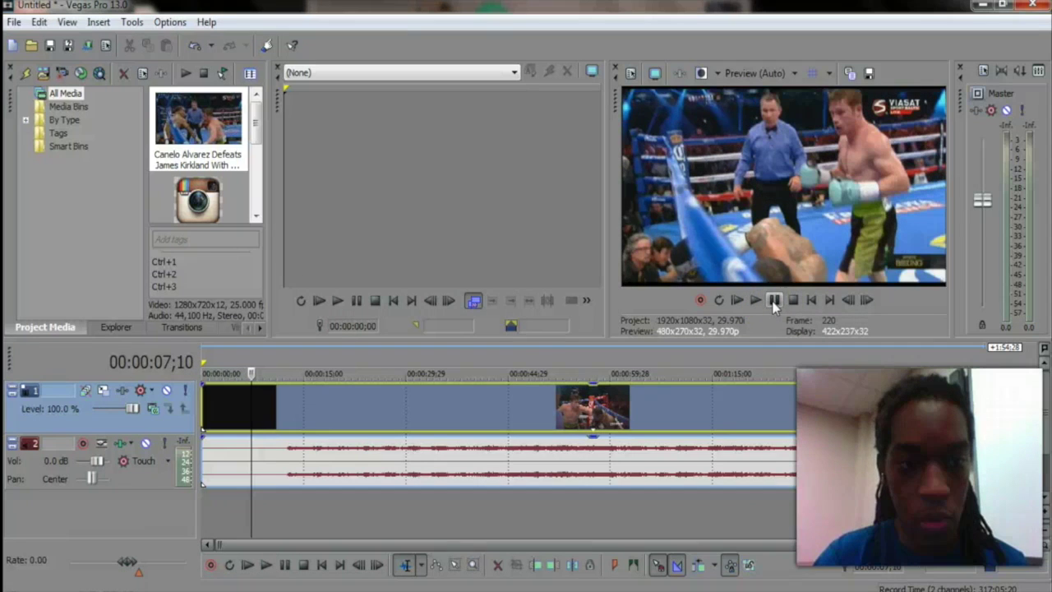
right_click(250, 411)
mouse_move(279, 467)
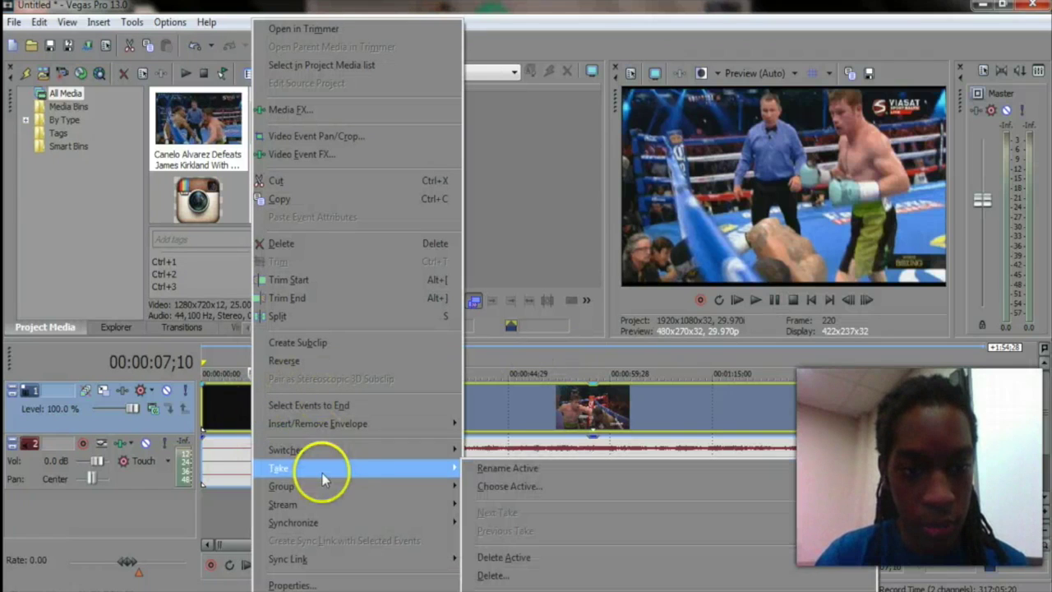
left_click(383, 318)
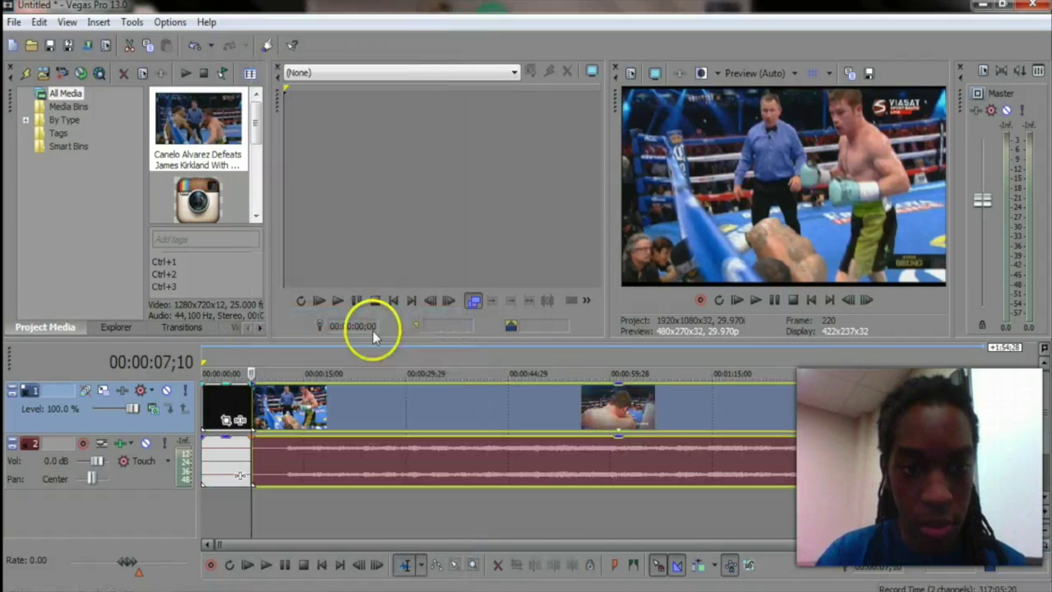
left_click(320, 415)
key("Delete")
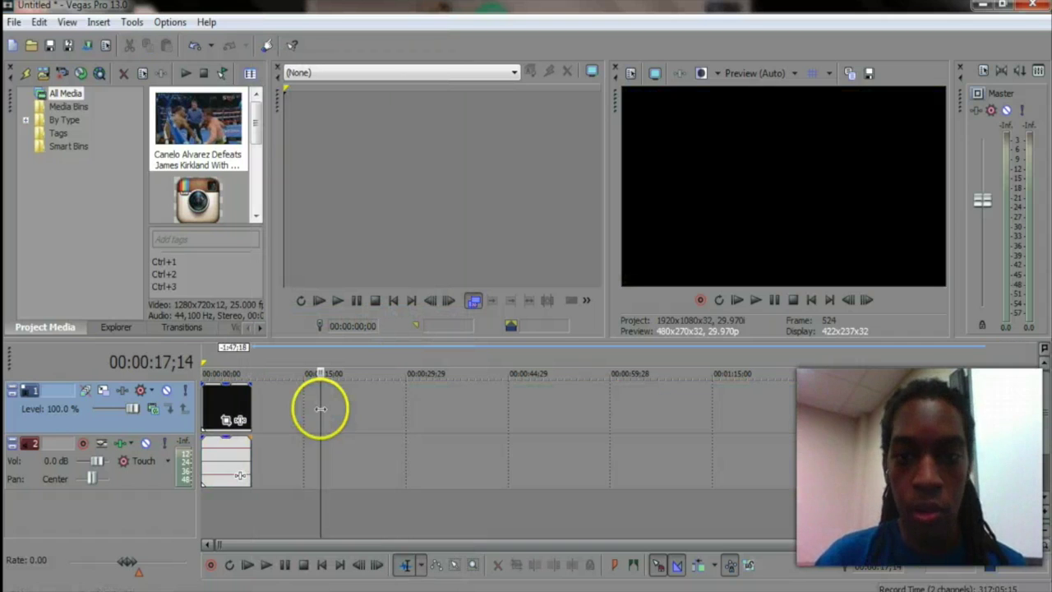
Delete the fight clip's audio track.
left_click(227, 403)
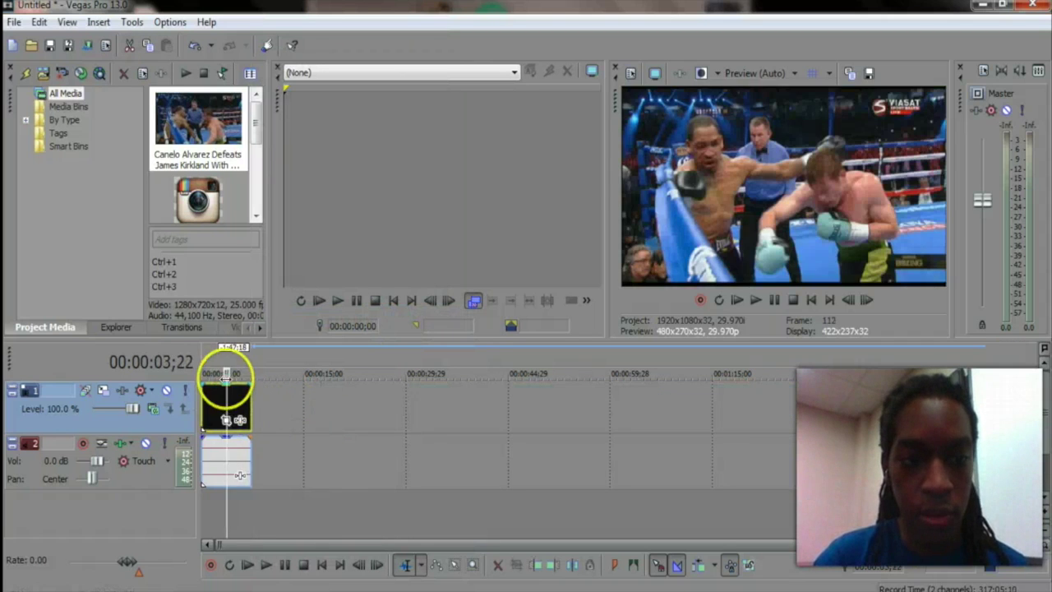
left_click_drag(226, 374, 219, 372)
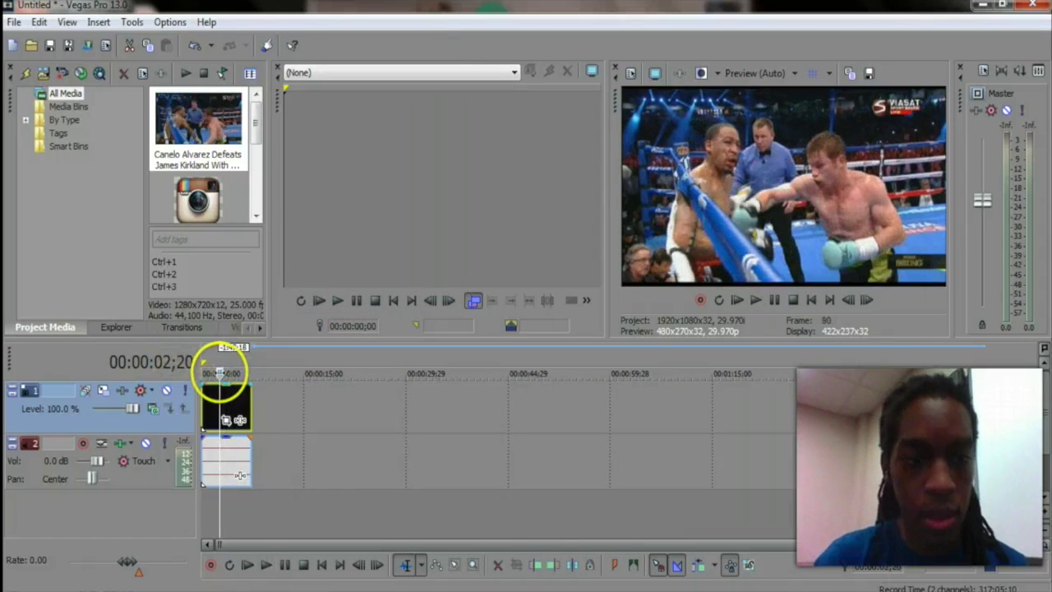
left_click(159, 485)
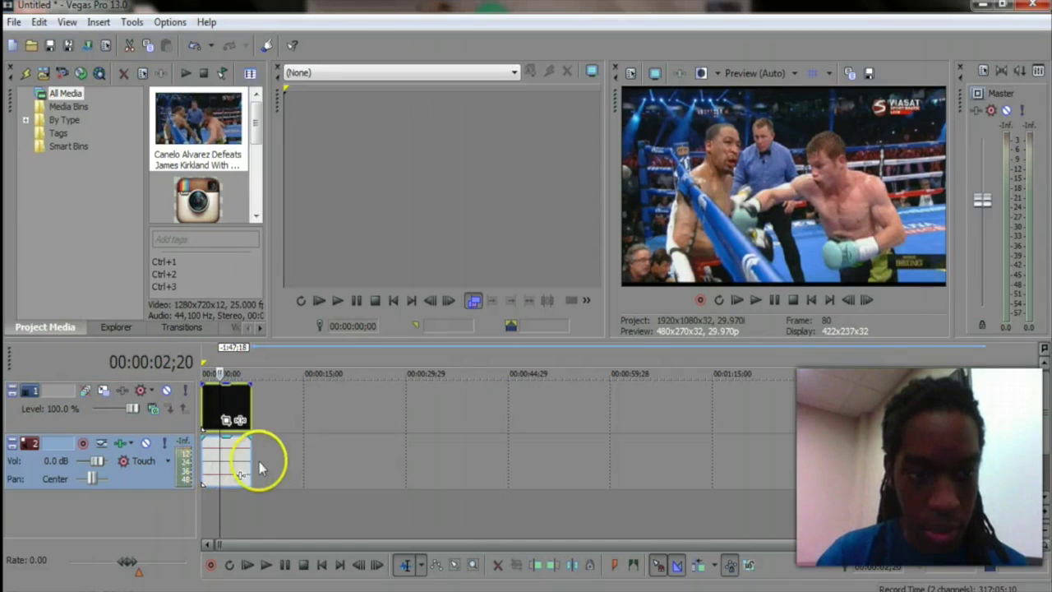
key("Delete")
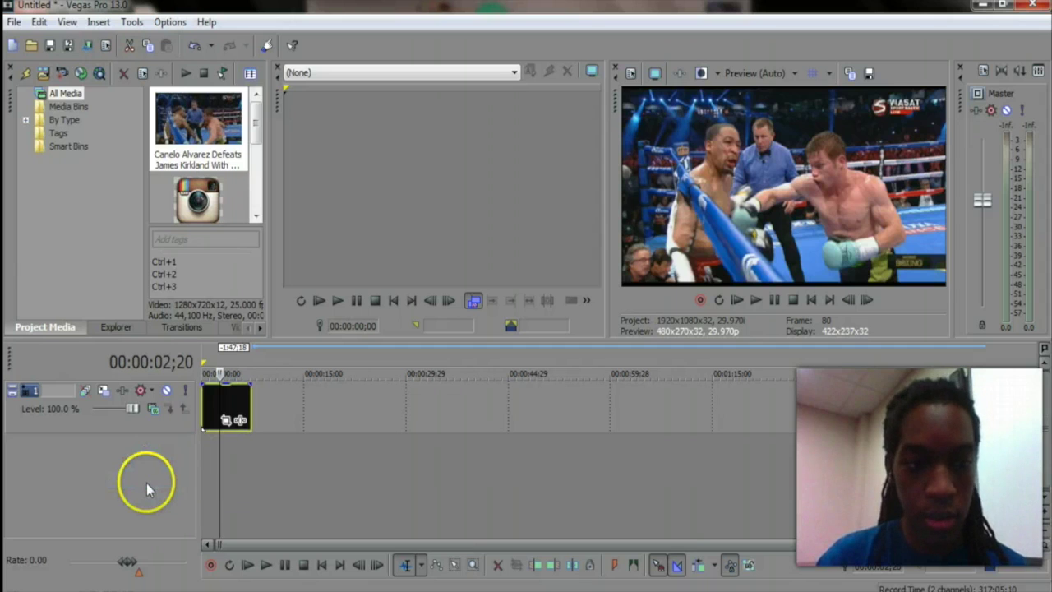
Put the Johnny Nash clip on the timeline and delete its video track, keeping the audio.
left_click(205, 374)
key("space")
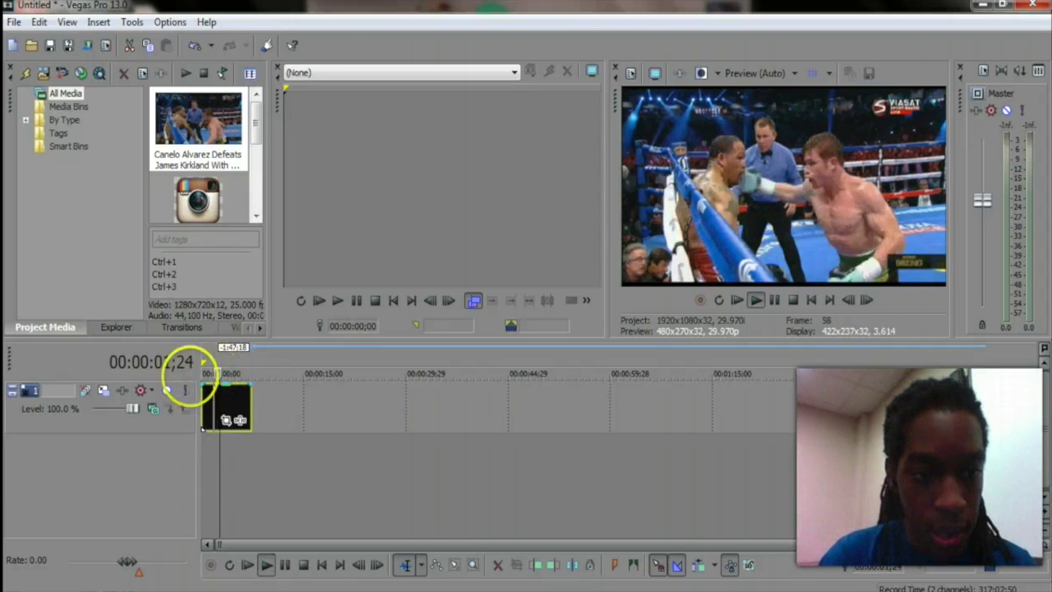
key("space")
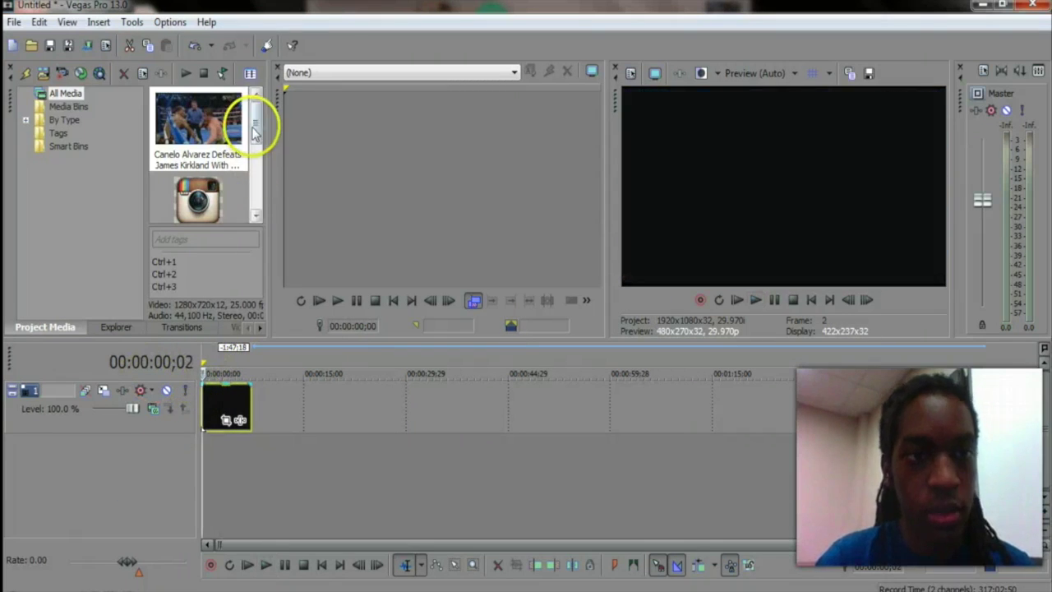
left_click_drag(255, 123, 255, 170)
left_click(209, 164)
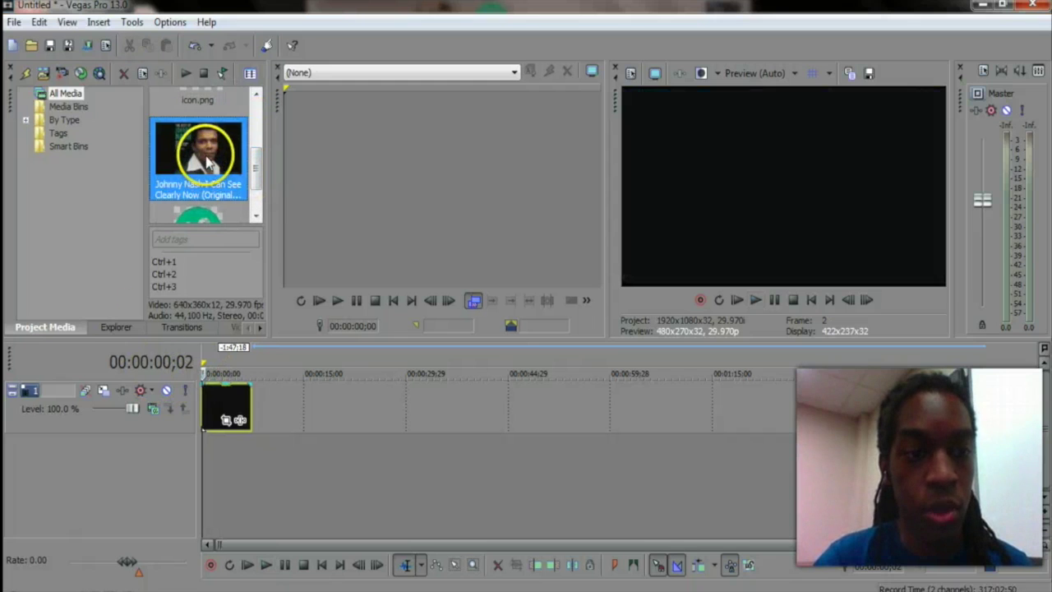
left_click_drag(207, 147, 217, 269)
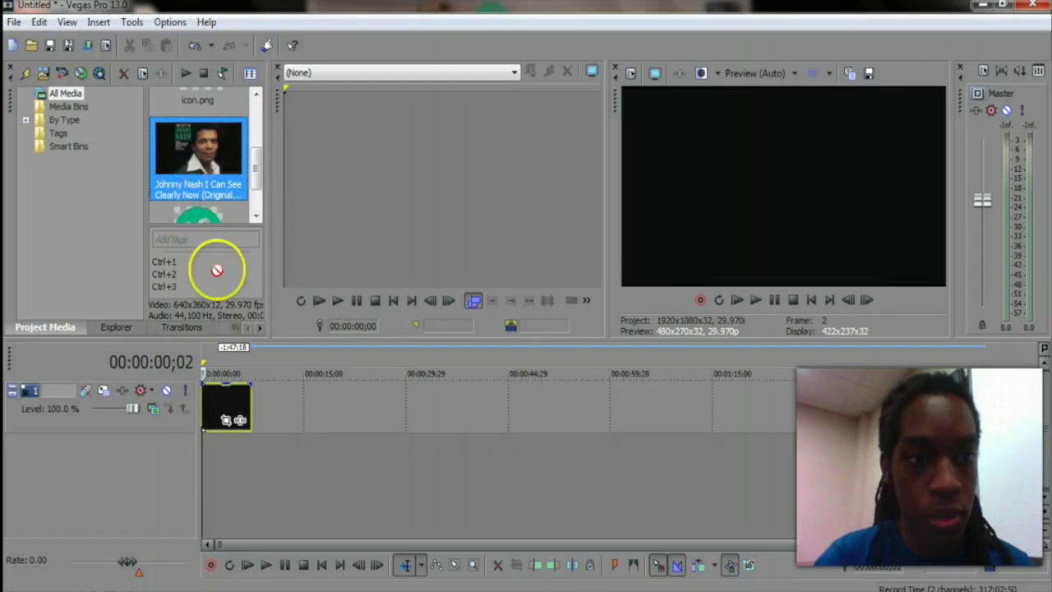
left_click_drag(214, 469, 209, 459)
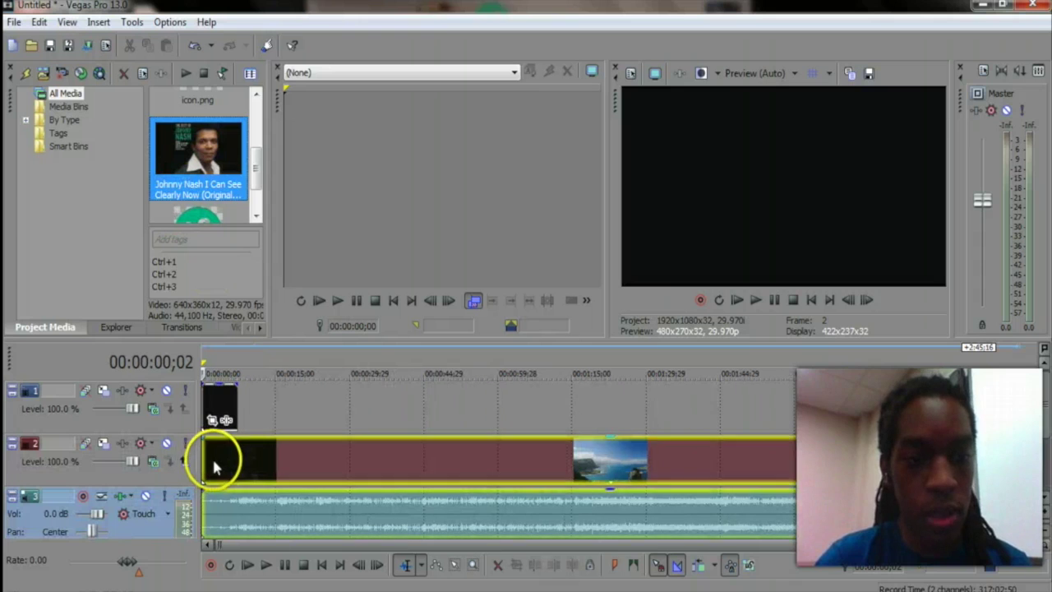
left_click(188, 474)
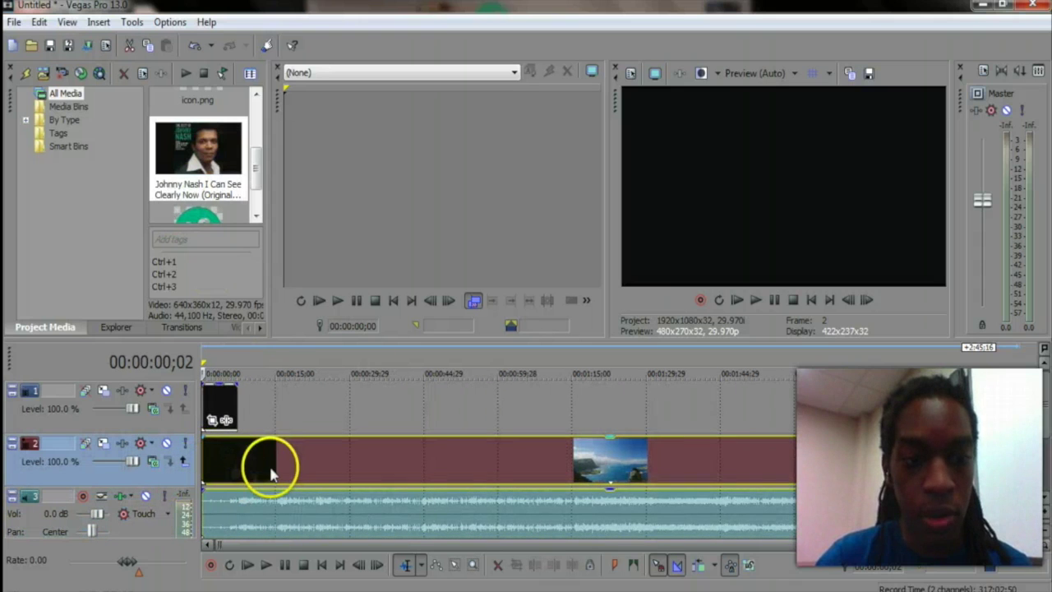
key("Delete")
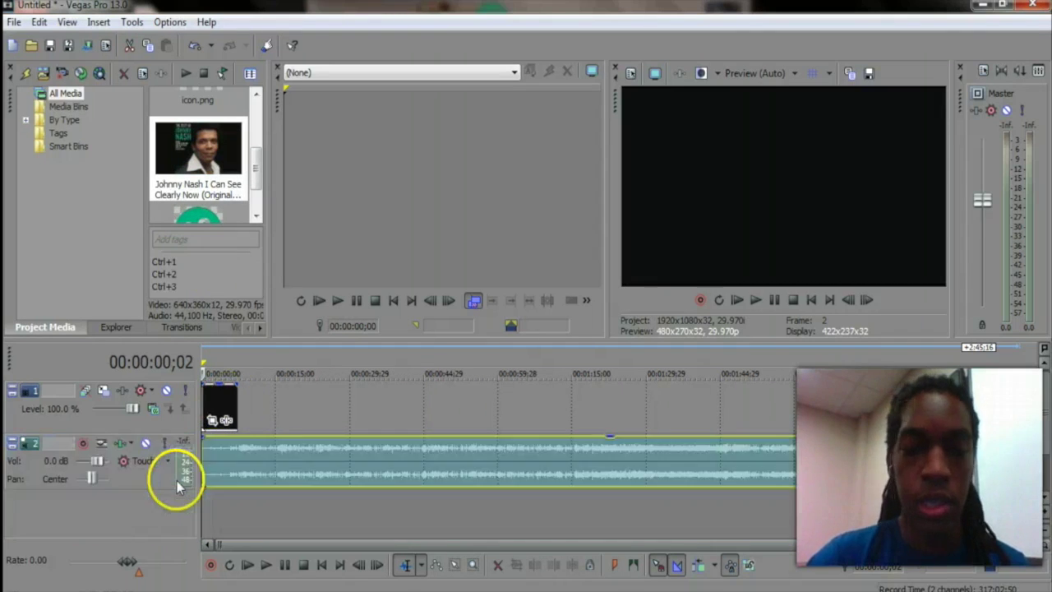
Split the song at 00:00:05;29, delete the earlier part, and move the rest to the start.
key("space")
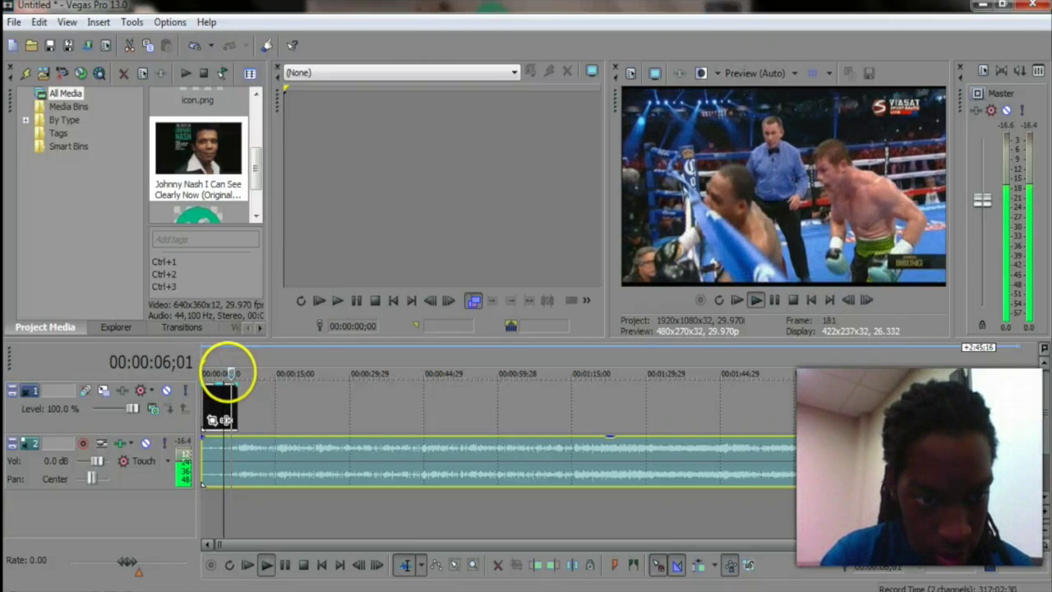
left_click_drag(231, 372, 230, 373)
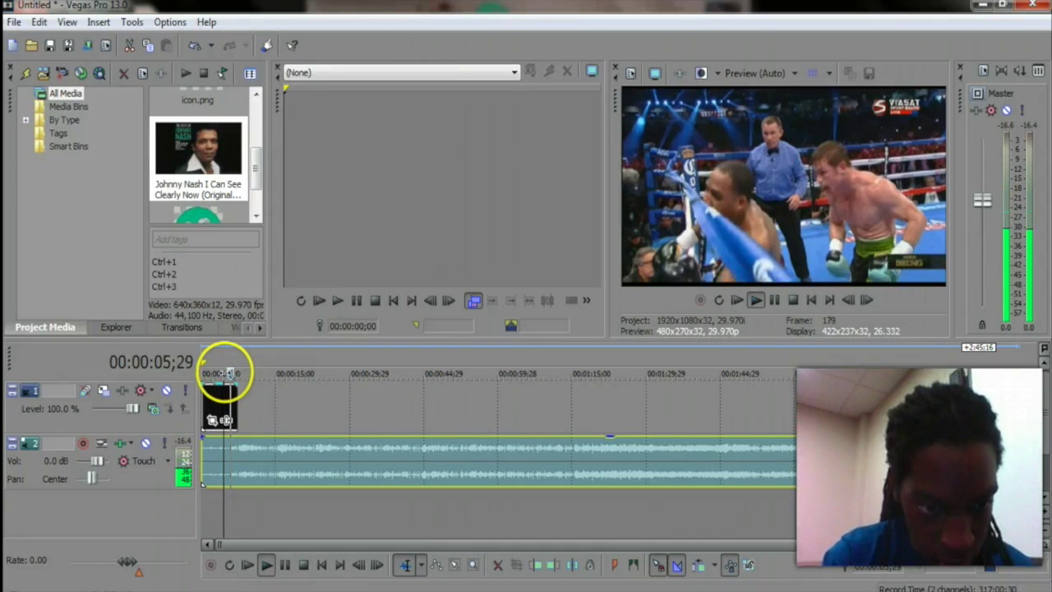
right_click(231, 447)
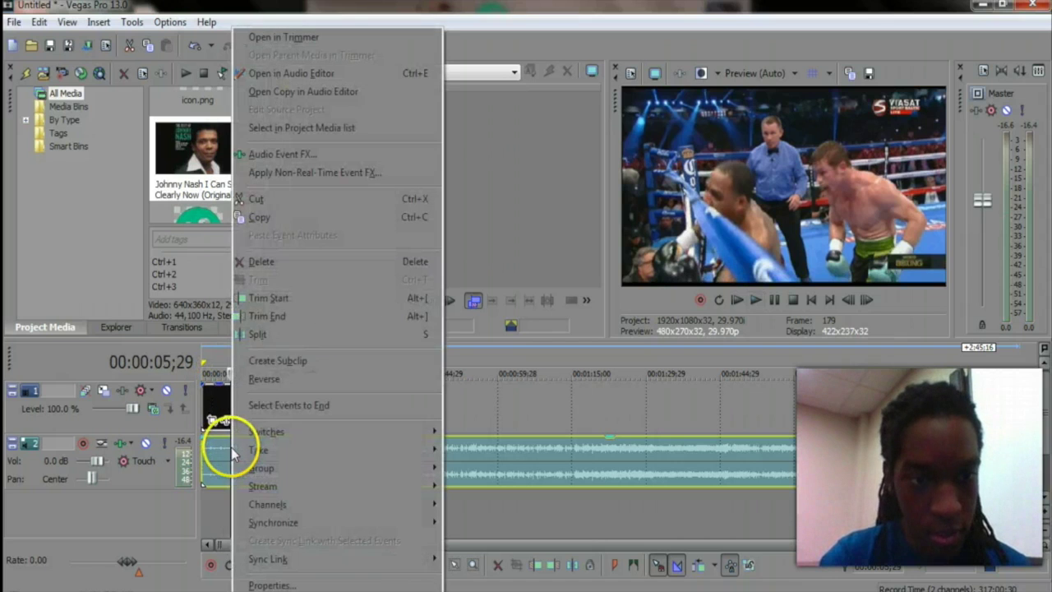
left_click(275, 340)
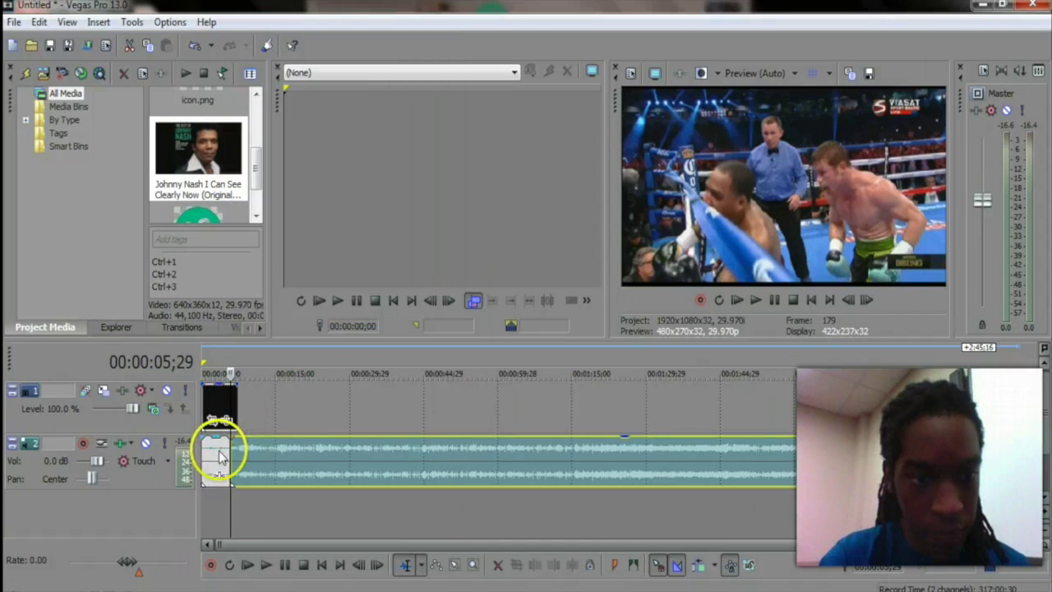
left_click(218, 448)
key("Delete")
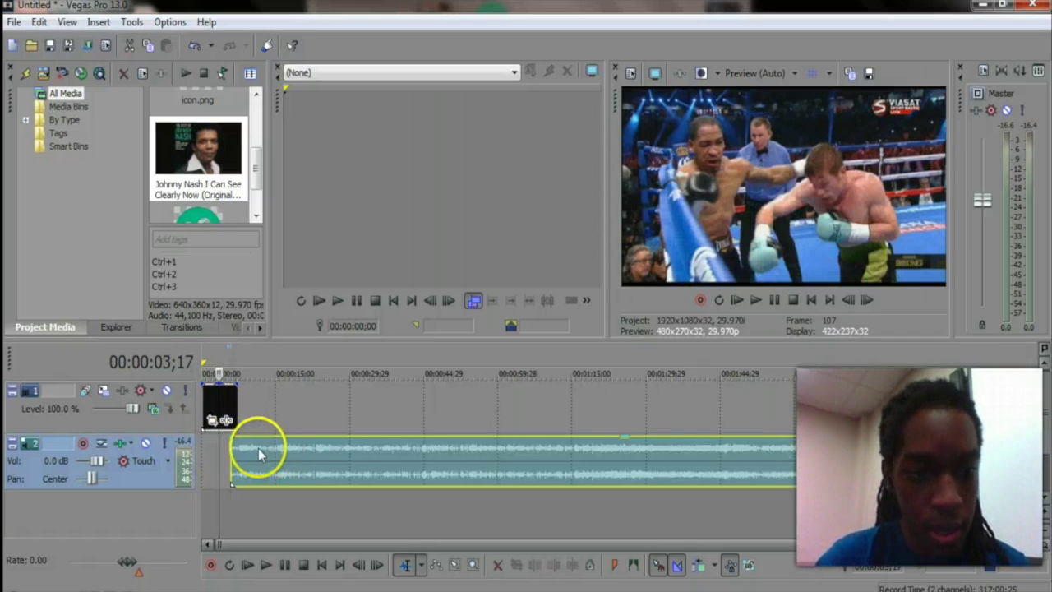
left_click_drag(258, 448, 245, 448)
Split the song where the boxing clip ends and delete the extra audio.
key("space")
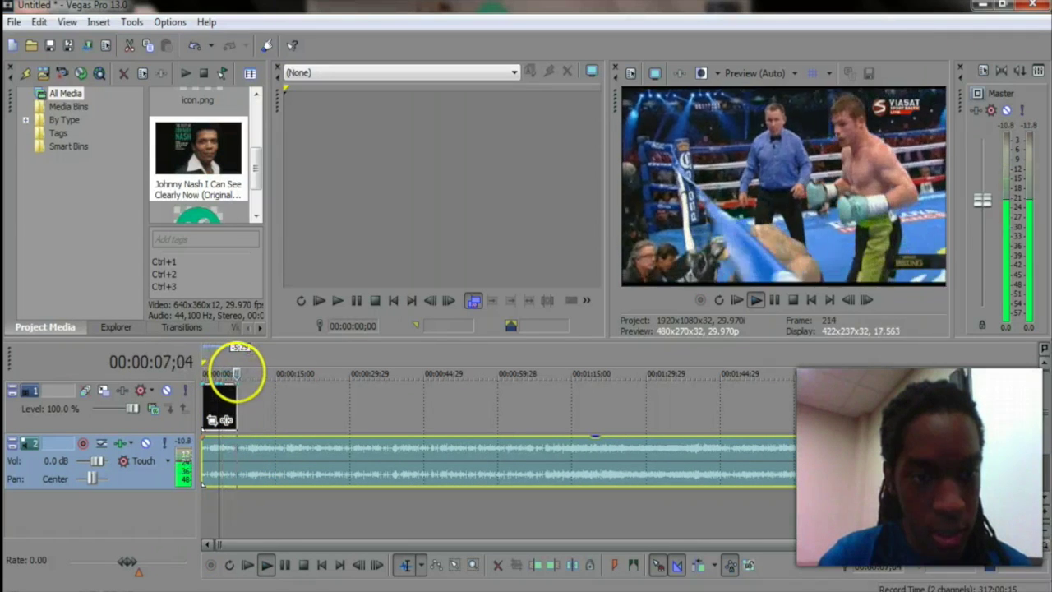
key("Return")
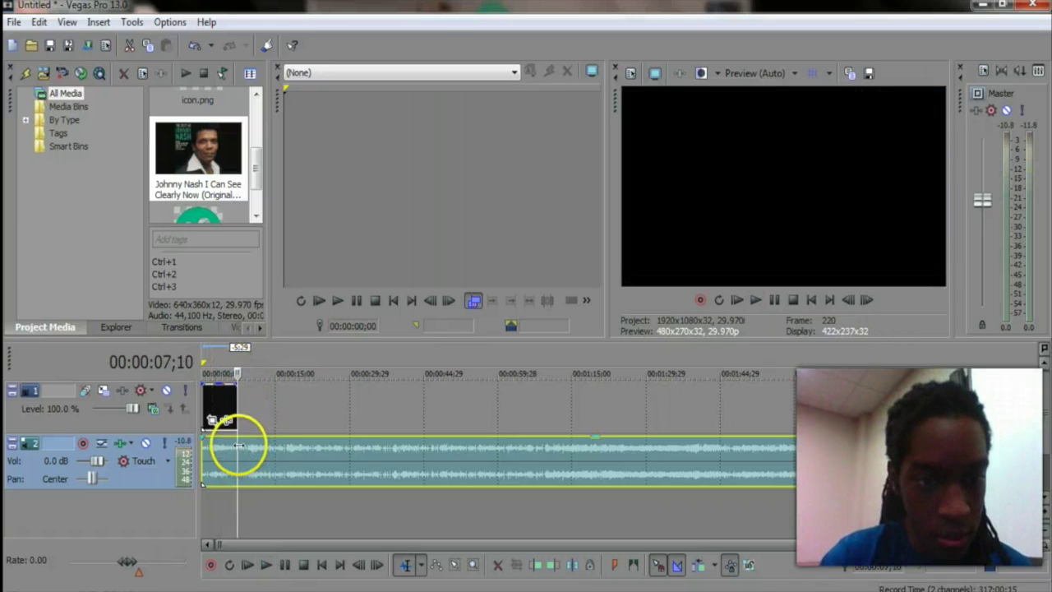
right_click(241, 451)
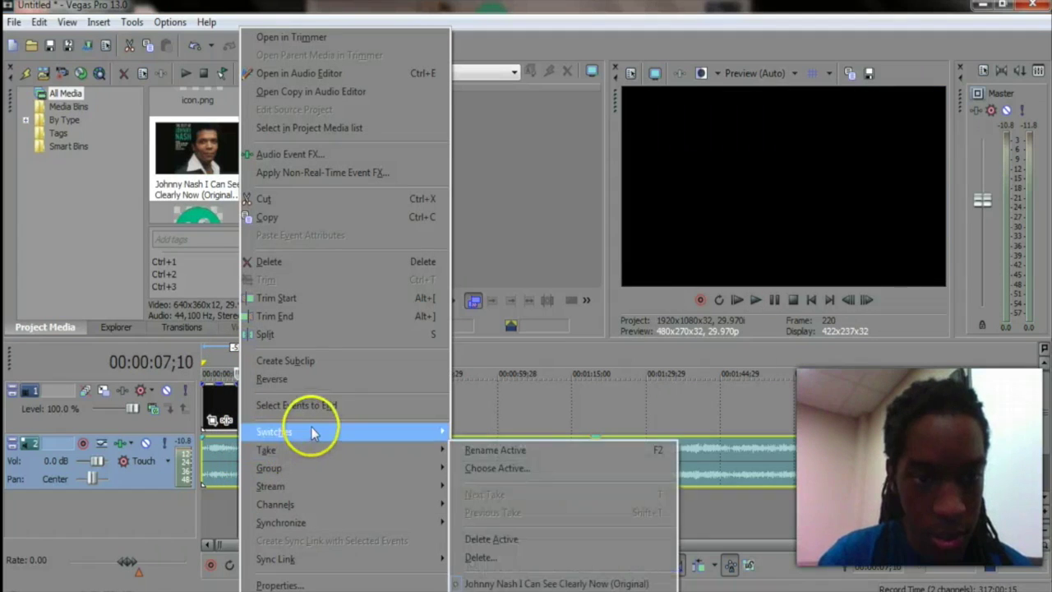
left_click(350, 330)
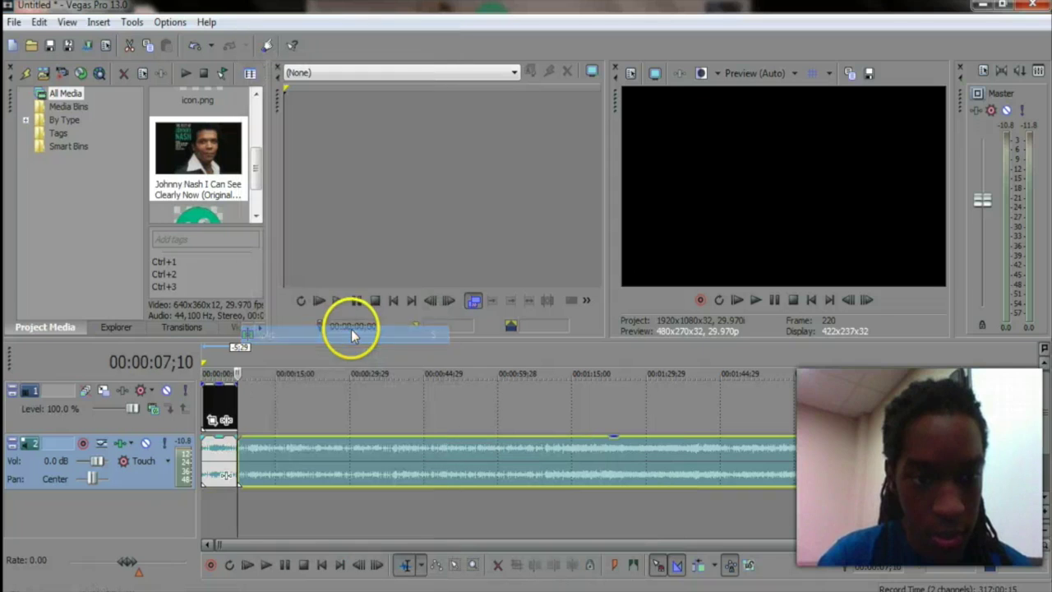
left_click(299, 447)
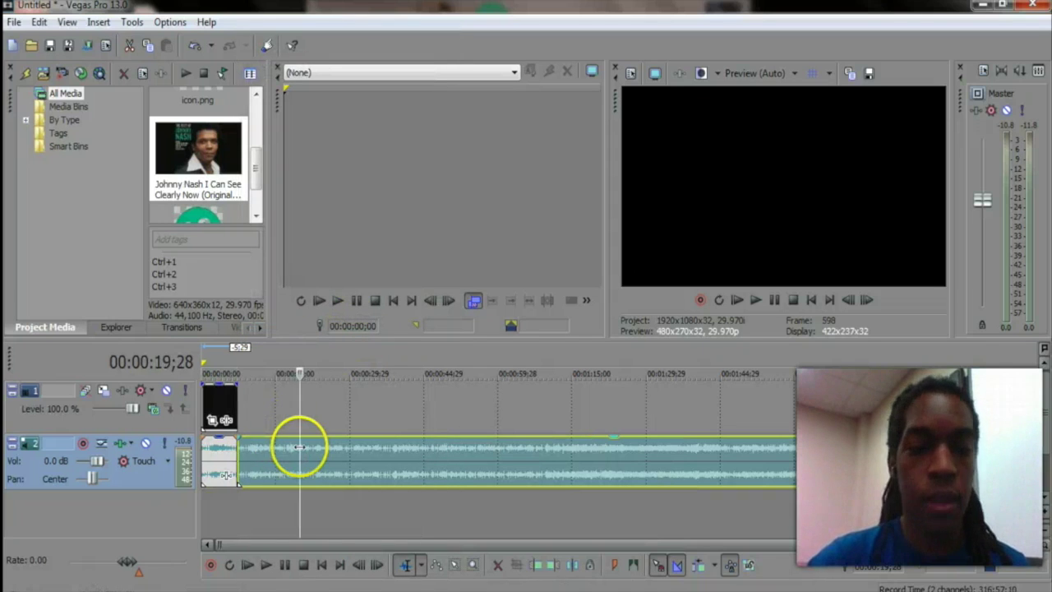
key("Delete")
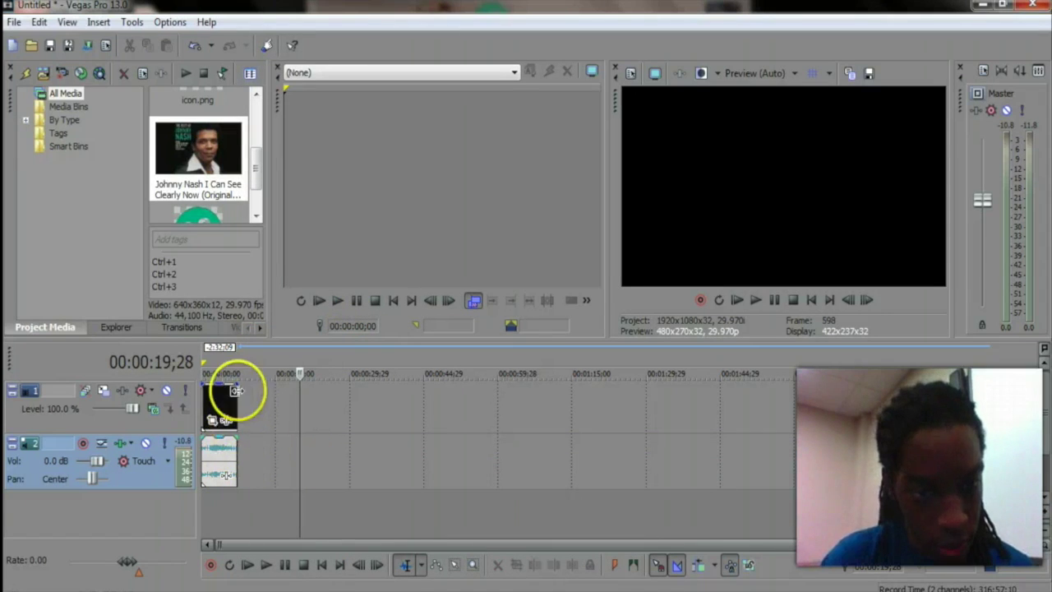
Insert new video tracks above the boxing clip.
right_click(170, 512)
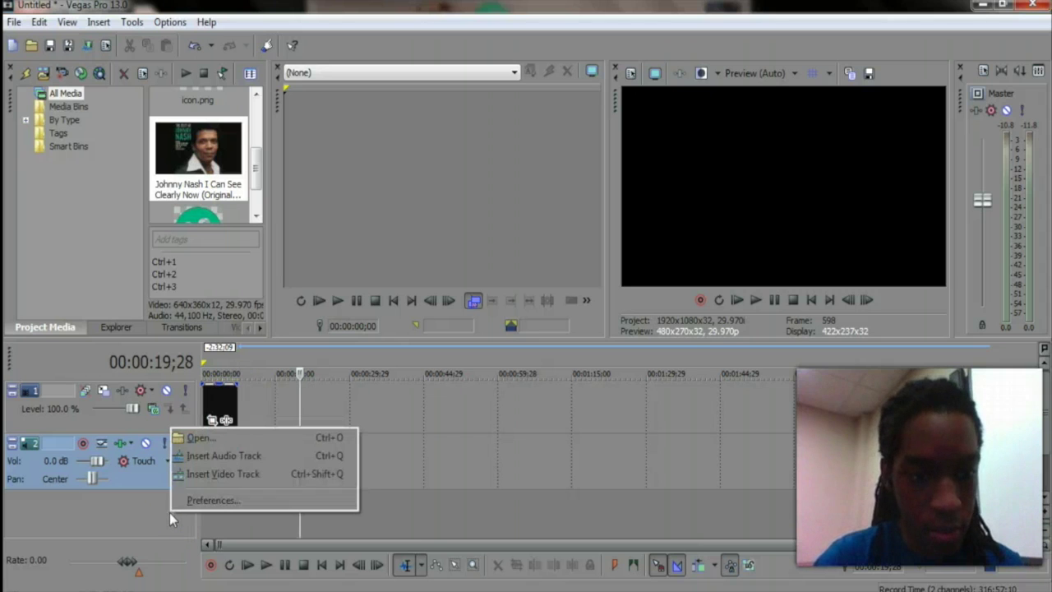
left_click(225, 475)
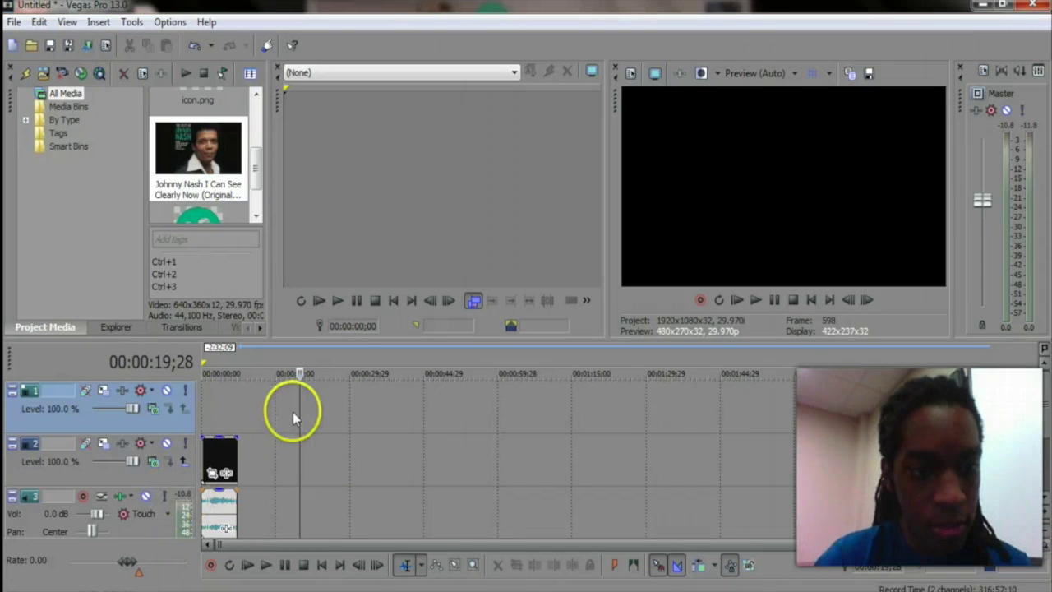
key("Delete")
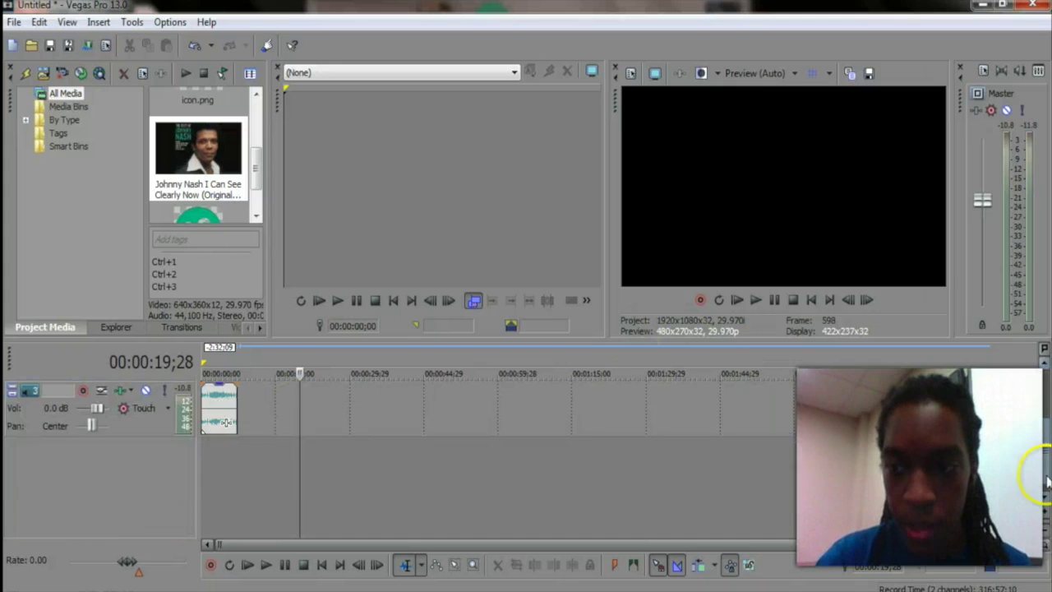
right_click(127, 446)
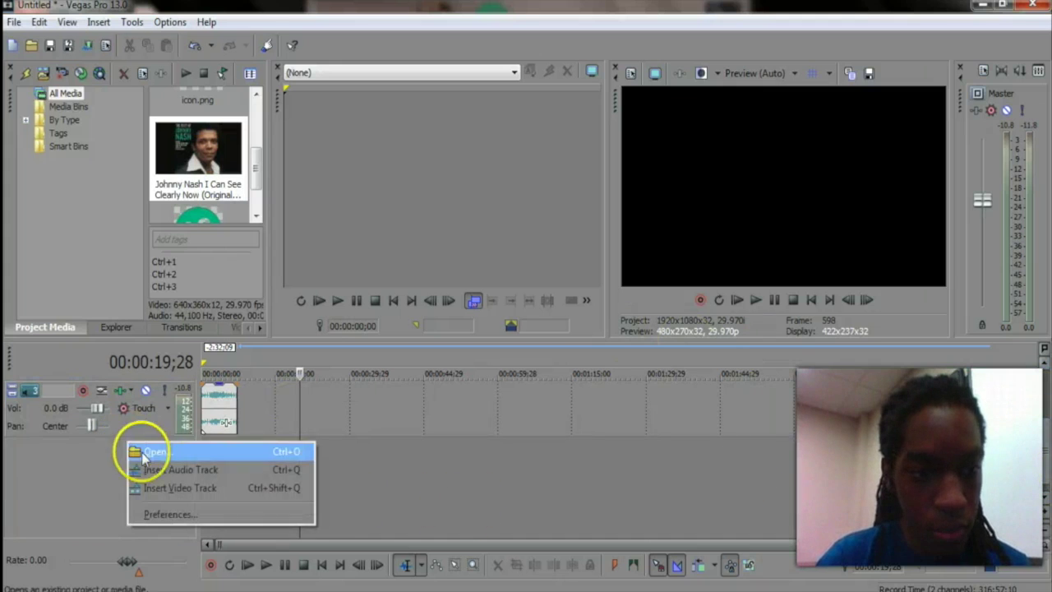
left_click(164, 483)
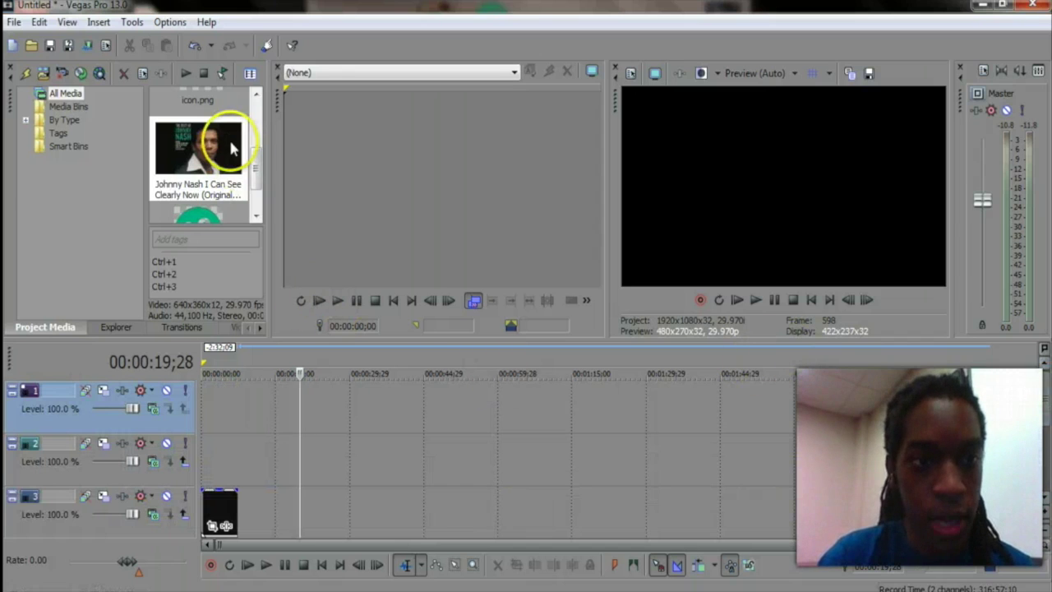
Place the Instagram logo at the start of the top video track.
left_click_drag(253, 163, 256, 140)
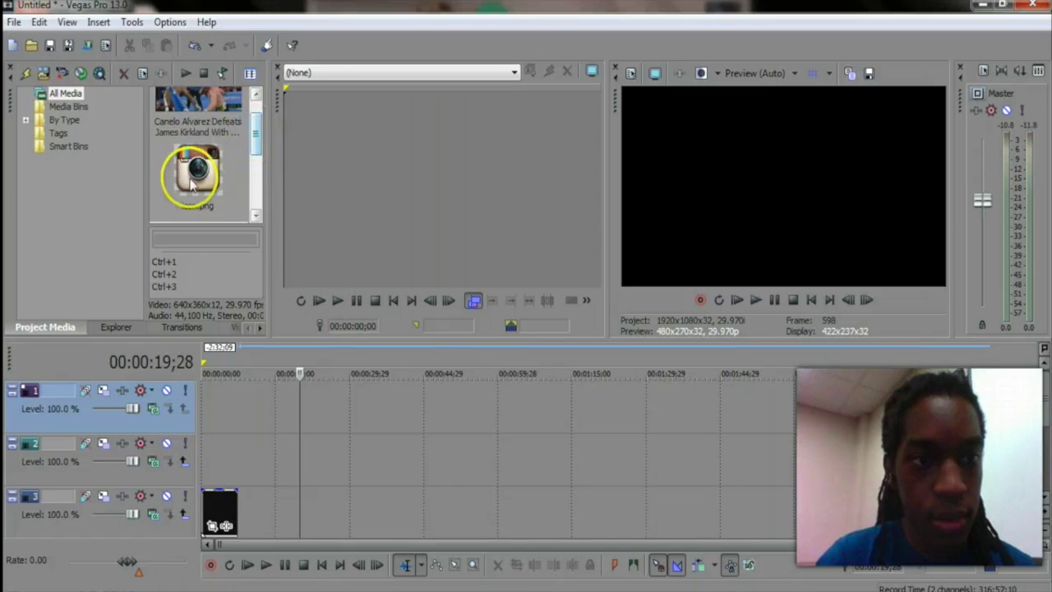
left_click(192, 181)
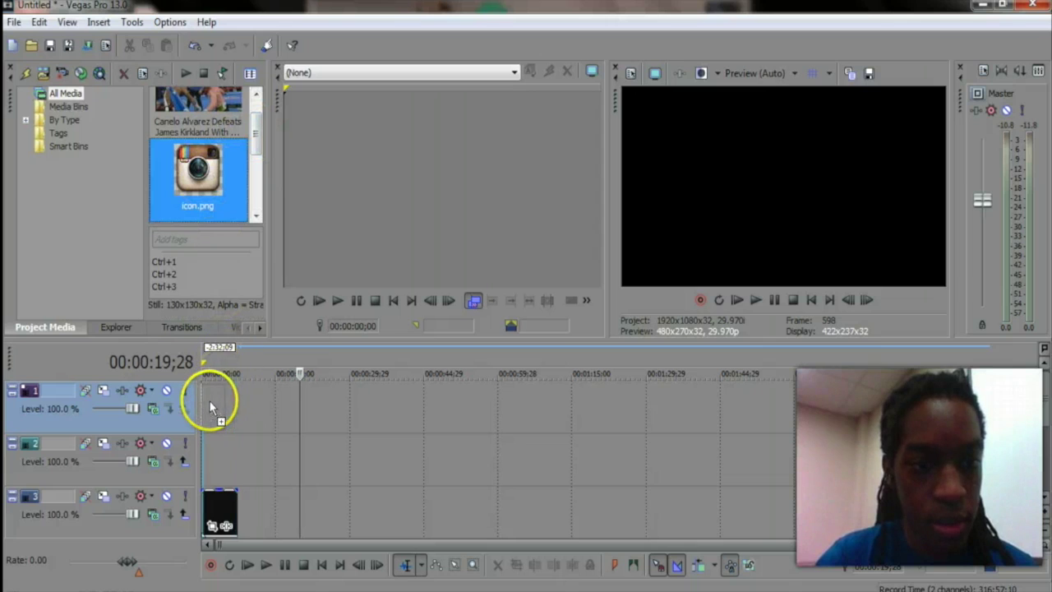
left_click_drag(221, 396, 210, 401)
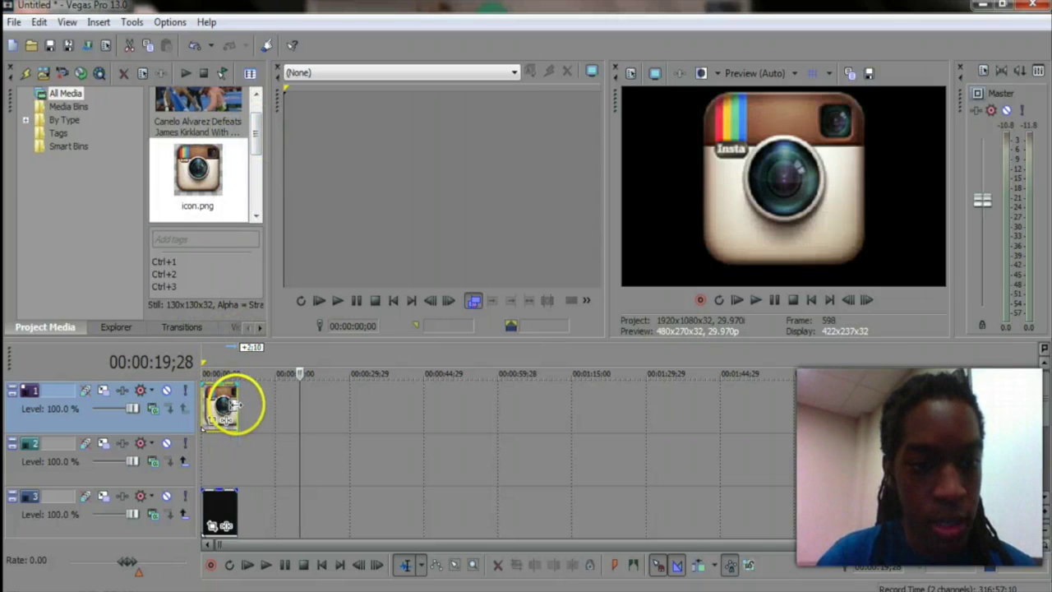
Place the Vine logo at the start of the second track and preview at 00:00:04;20.
scroll(255, 161, "down", 1)
mouse_move(255, 162)
left_mouse_down()
mouse_move(263, 192)
mouse_move(253, 202)
left_mouse_up()
left_click(201, 204)
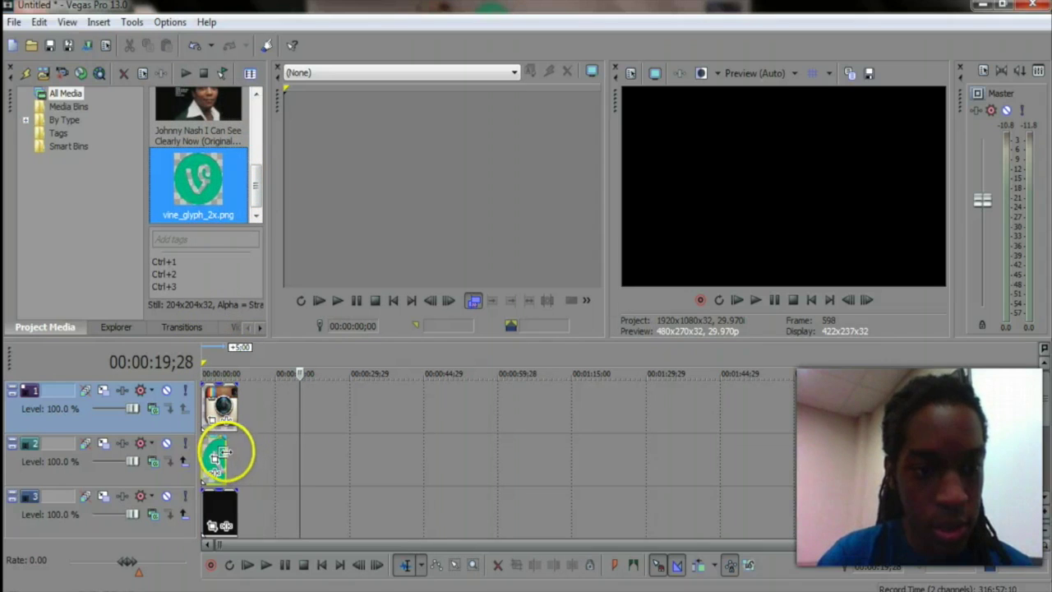
mouse_move(222, 453)
left_mouse_down()
mouse_move(228, 446)
mouse_move(232, 462)
left_mouse_up()
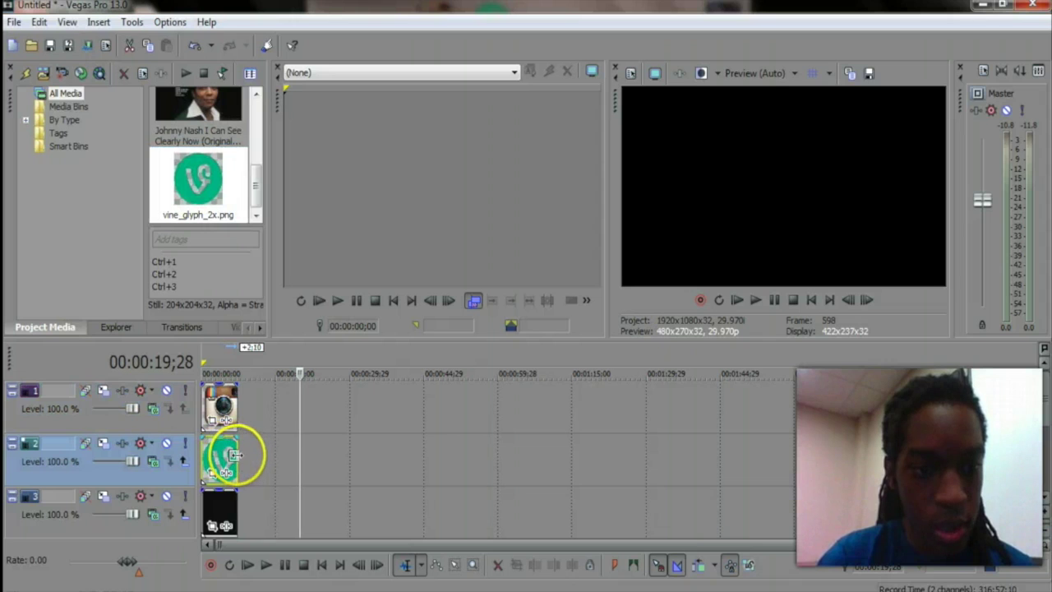
left_click(218, 399)
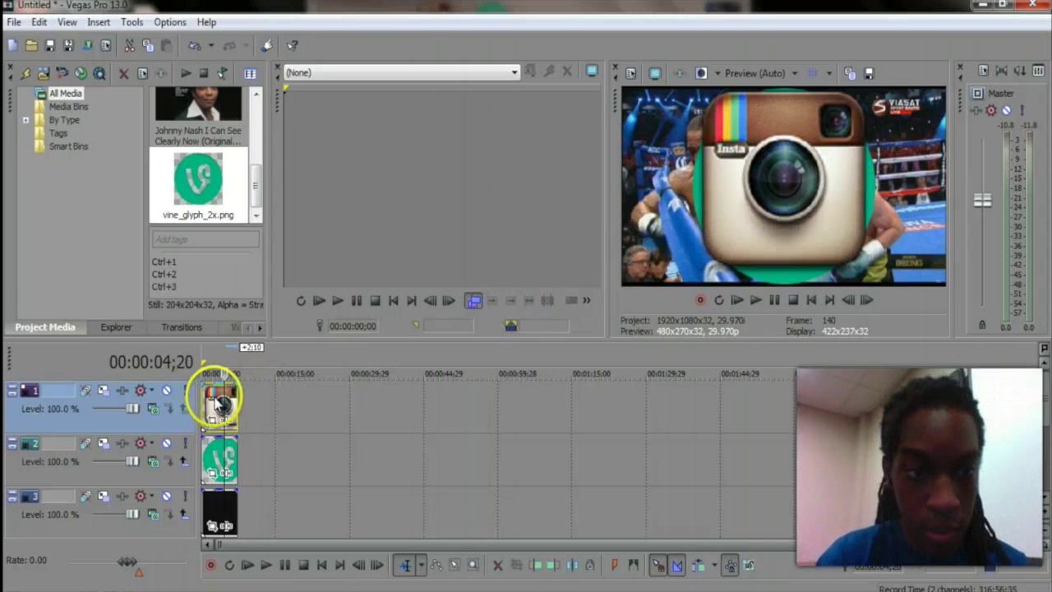
right_click(217, 398)
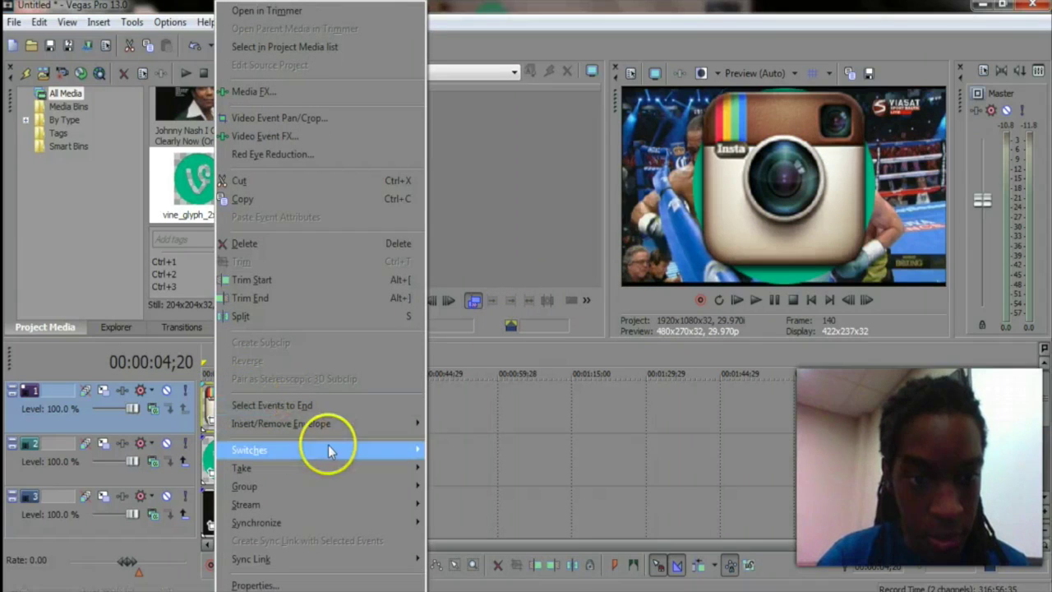
mouse_move(249, 450)
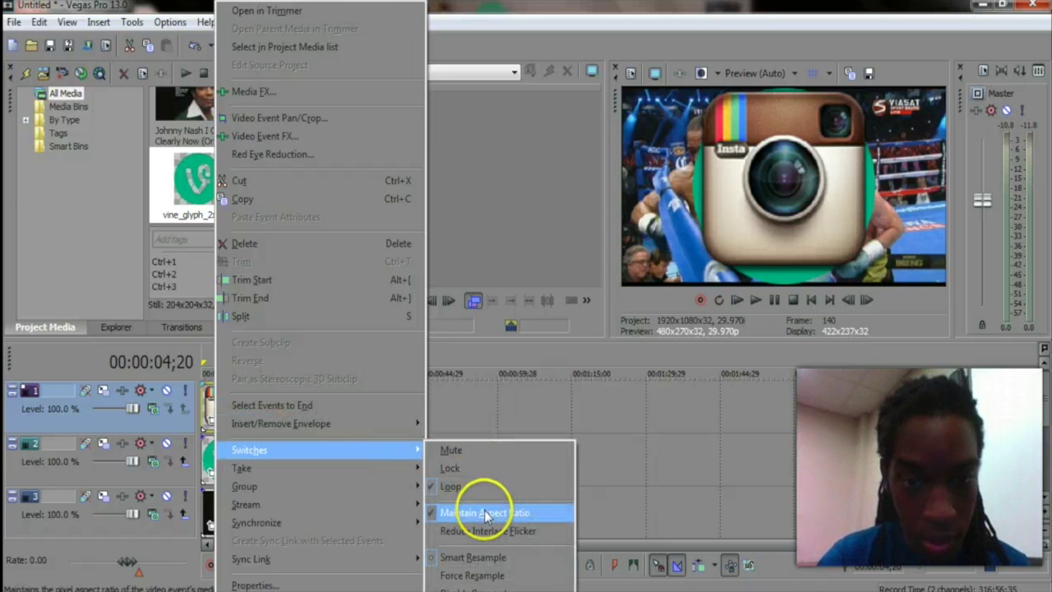
Uncheck Maintain Aspect Ratio on the Instagram logo event.
left_click(484, 512)
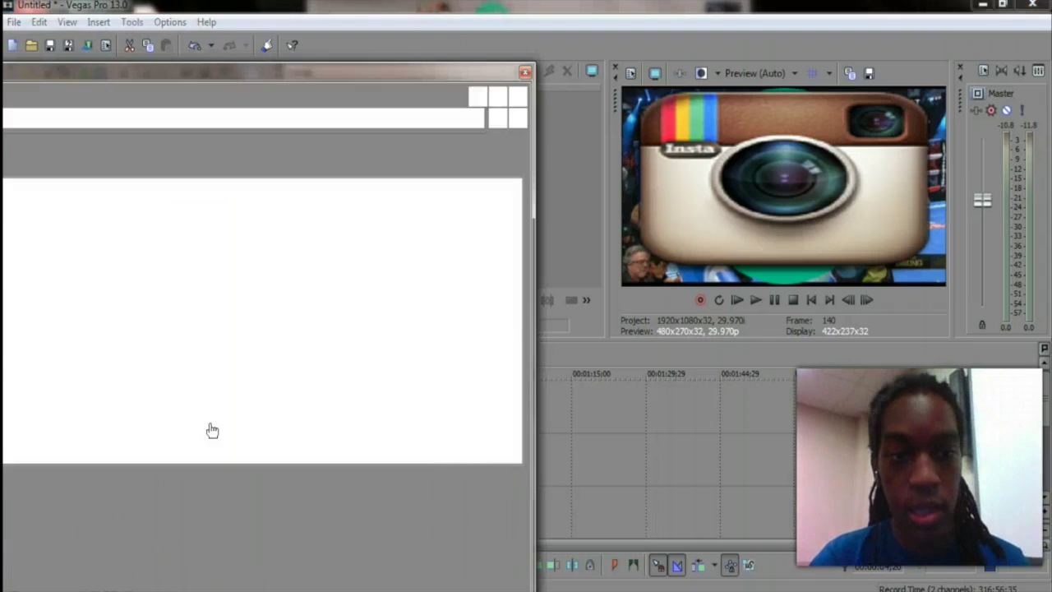
Shrink the Instagram logo to a small icon at the lower left via Pan/Crop.
left_click(422, 317)
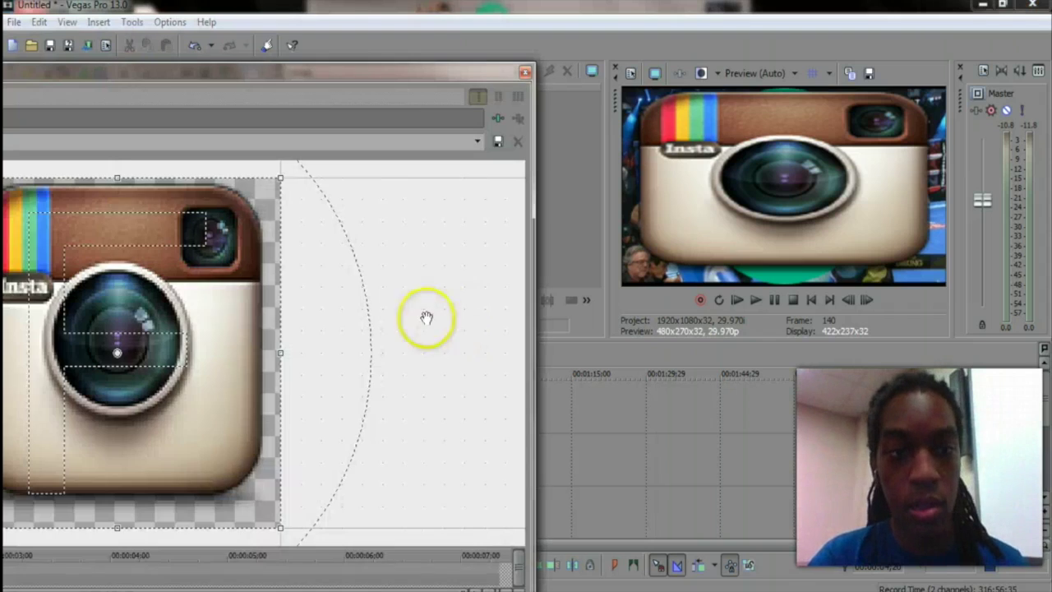
scroll(250, 318, "down", 2)
scroll(249, 317, "down", 2)
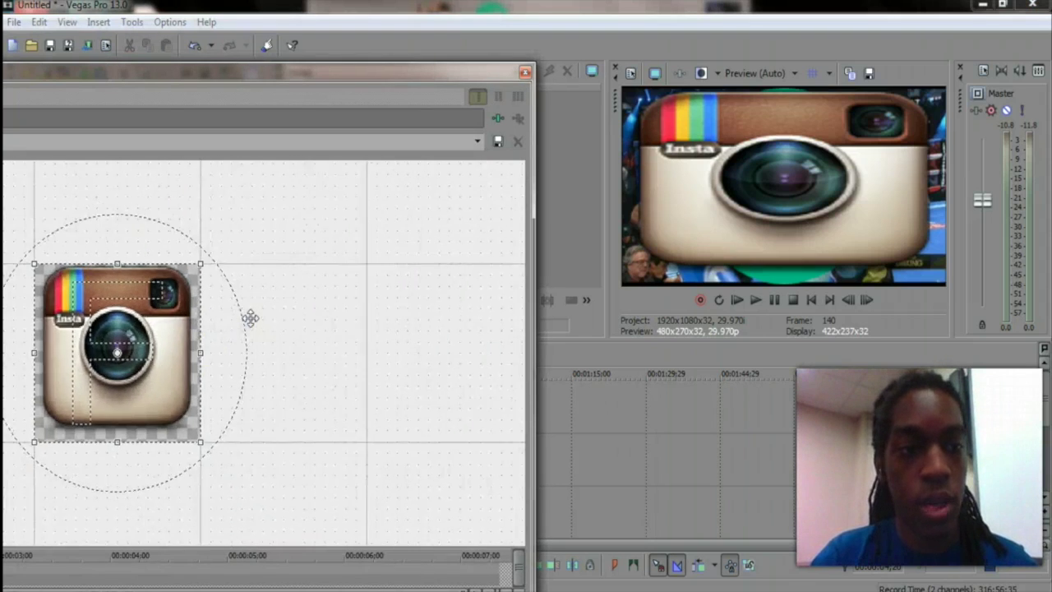
scroll(250, 317, "down", 1)
scroll(250, 317, "down", 2)
scroll(250, 317, "down", 1)
scroll(250, 317, "down", 1)
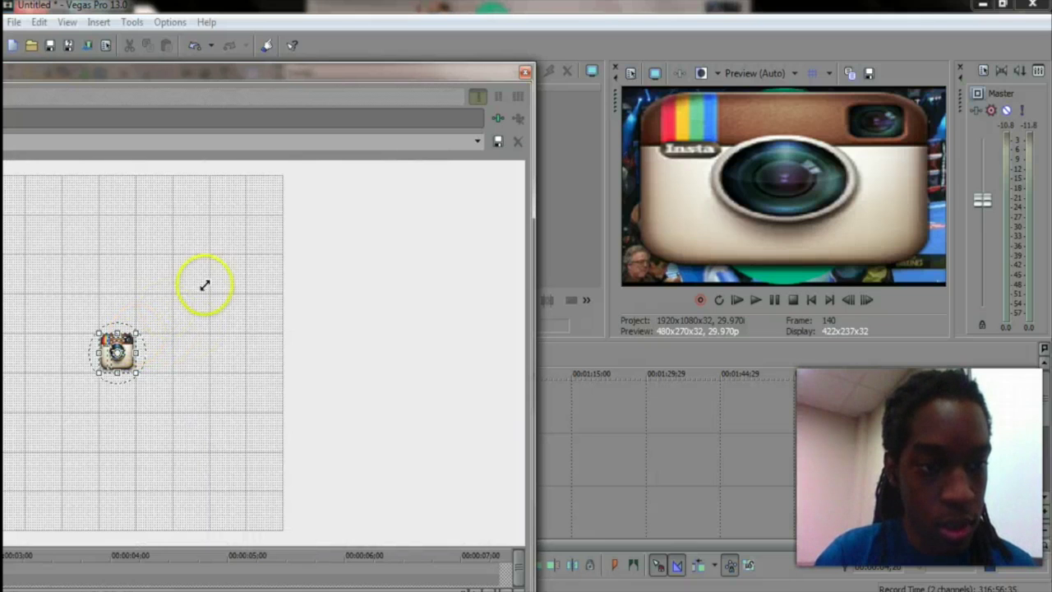
left_click_drag(205, 285, 515, 69)
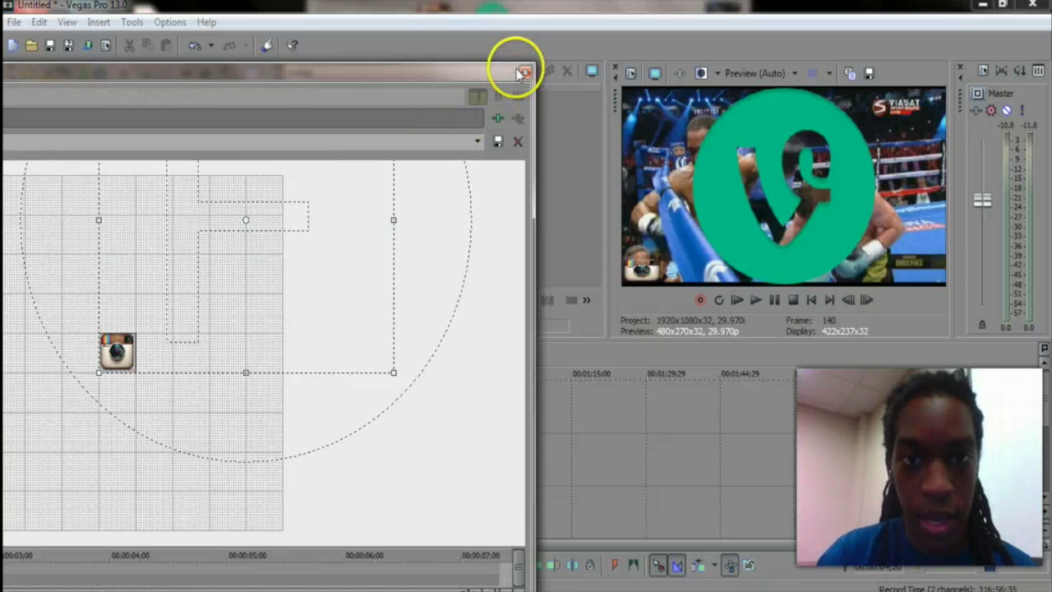
left_click(526, 73)
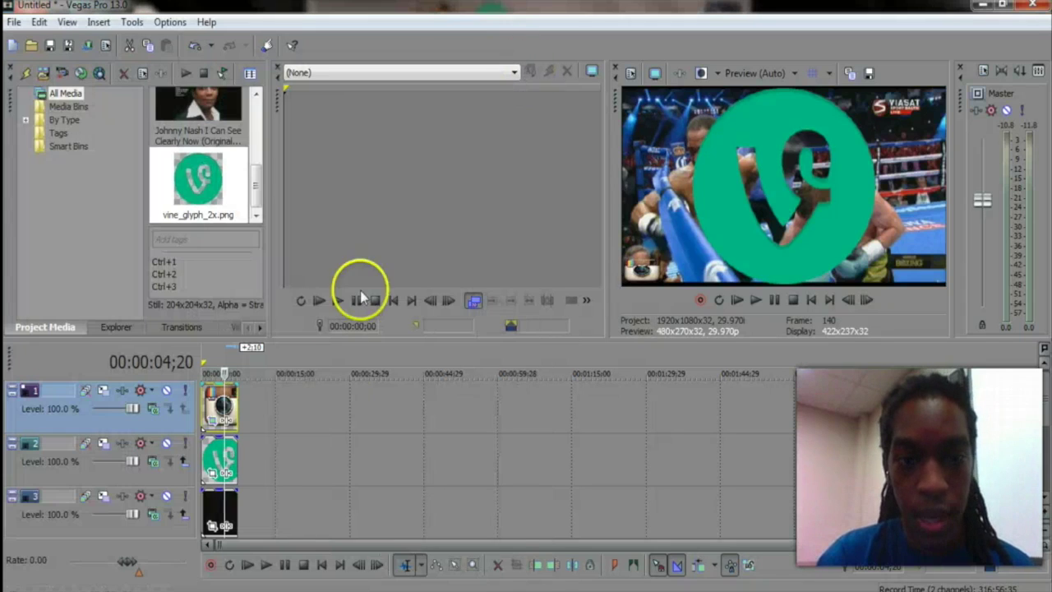
Shrink the Vine logo to a small icon near the bottom-left via Pan/Crop.
left_click(215, 474)
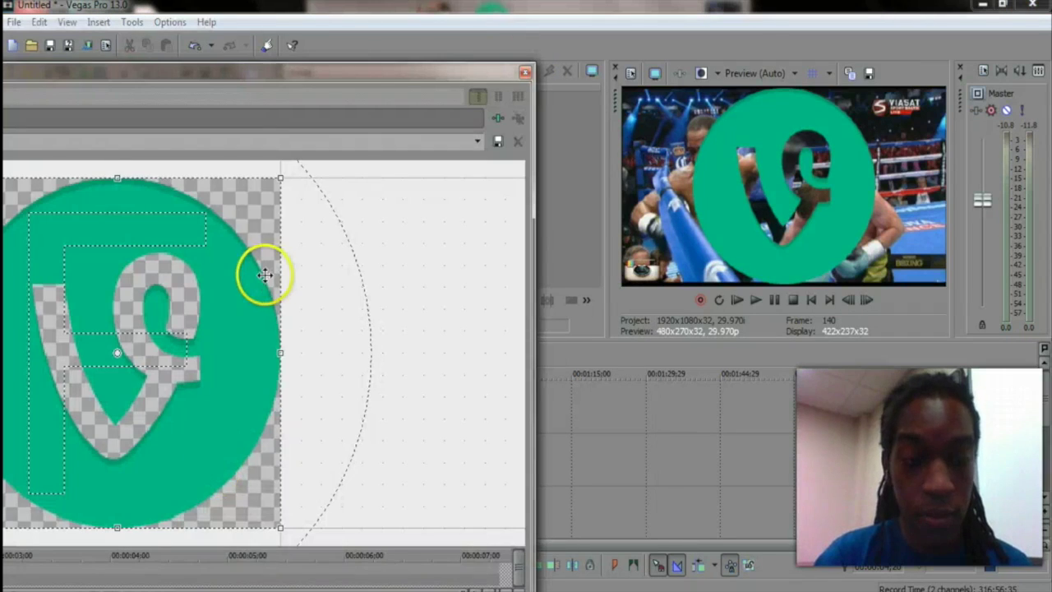
scroll(216, 315, "down", 2)
scroll(157, 312, "down", 2)
left_click_drag(156, 310, 559, 145)
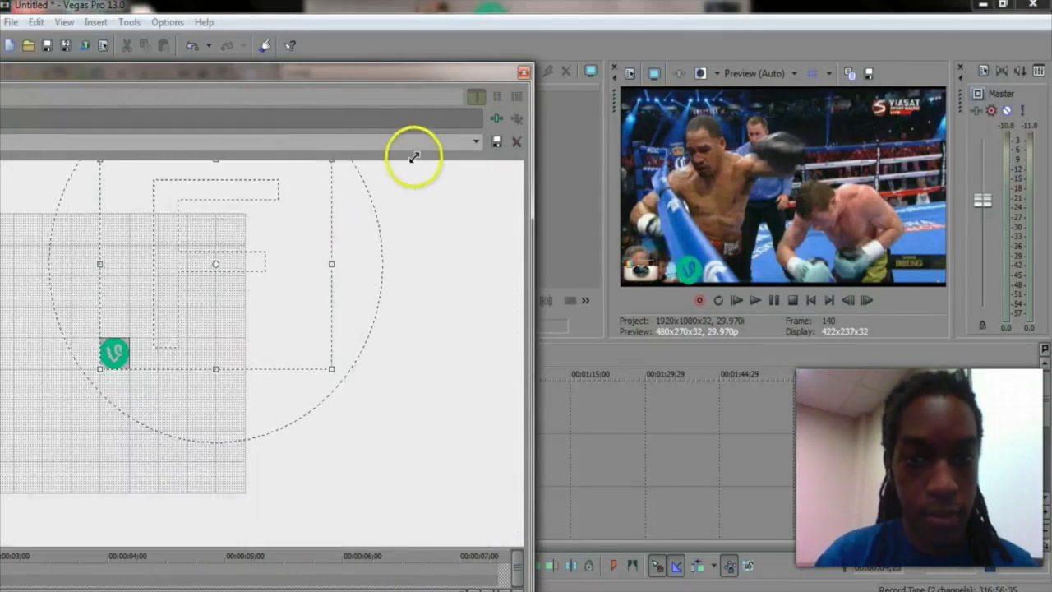
left_click_drag(410, 153, 184, 286)
left_click(524, 72)
Insert two new empty video tracks at the top of the track list.
scroll(377, 493, "down", 3)
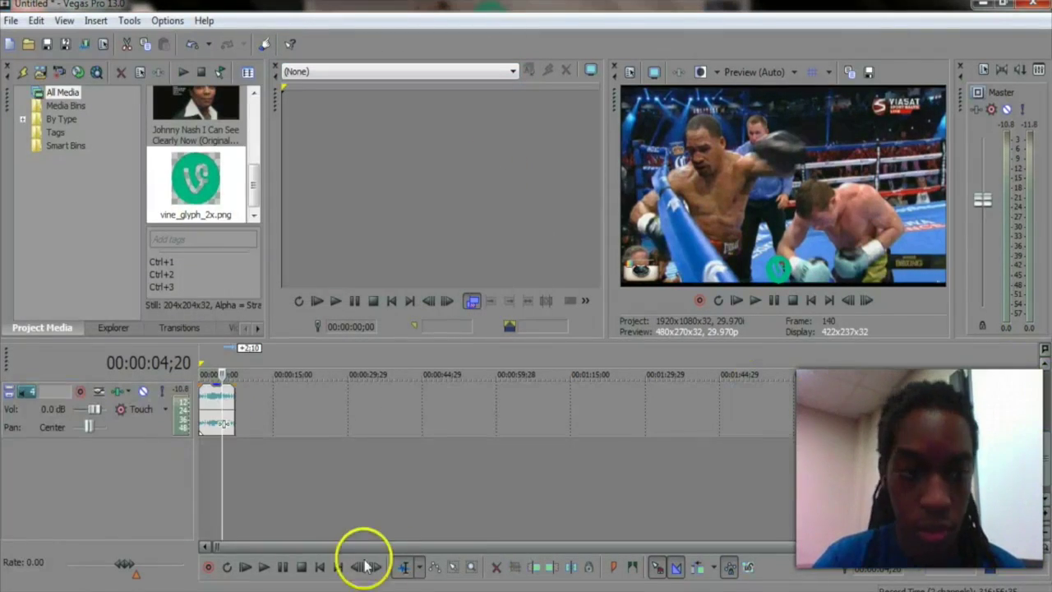
right_click(92, 477)
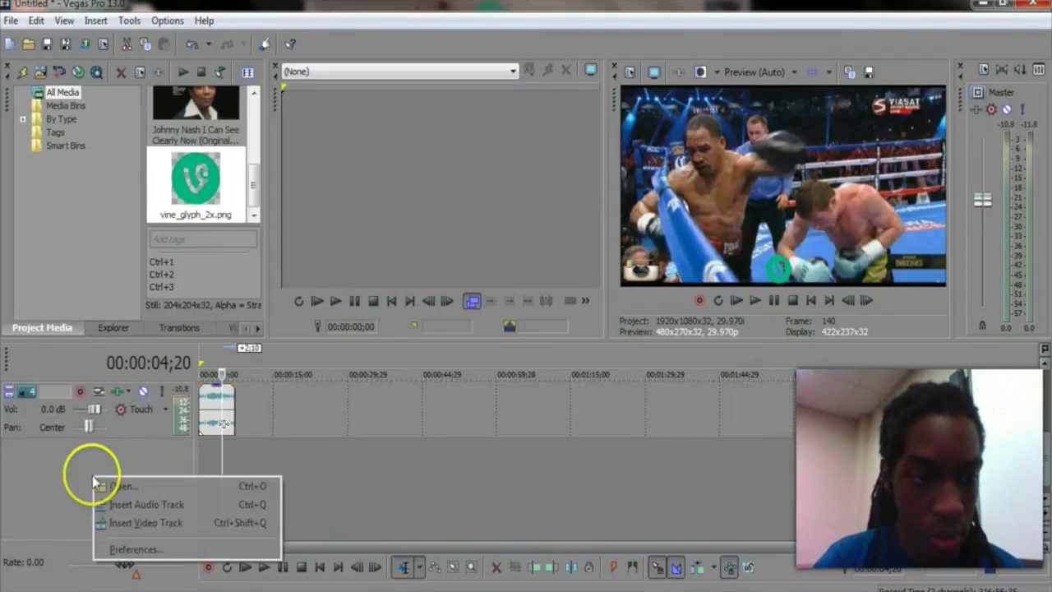
left_click(159, 527)
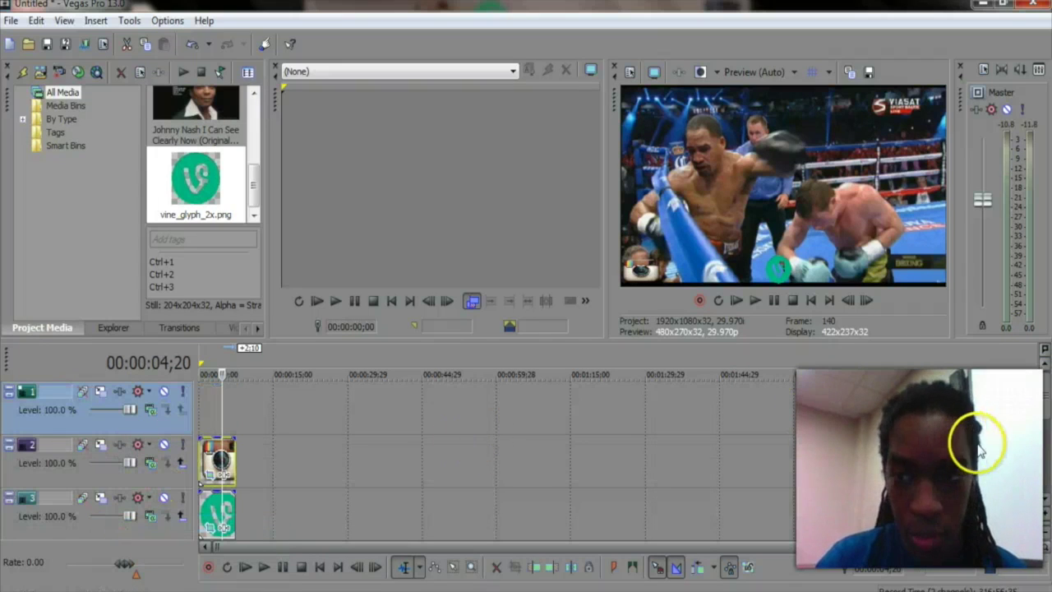
left_click_drag(1043, 411, 1045, 486)
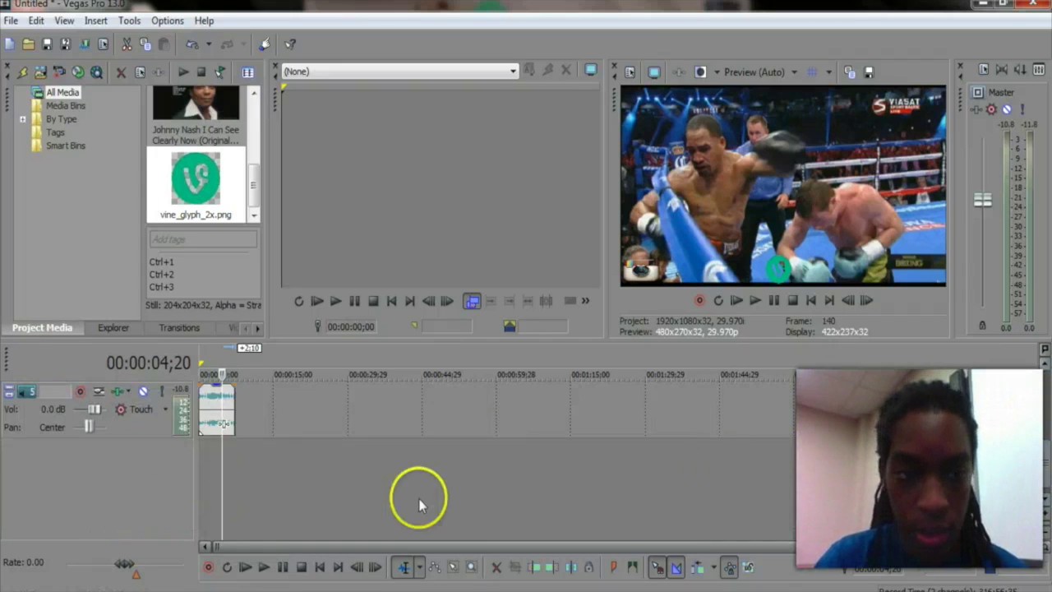
right_click(80, 495)
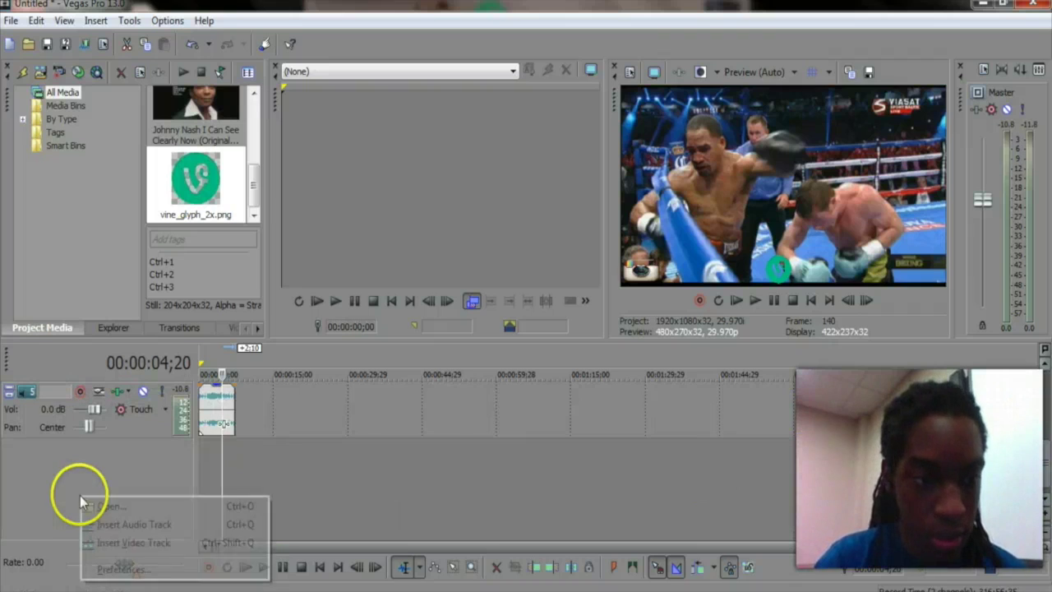
left_click(106, 542)
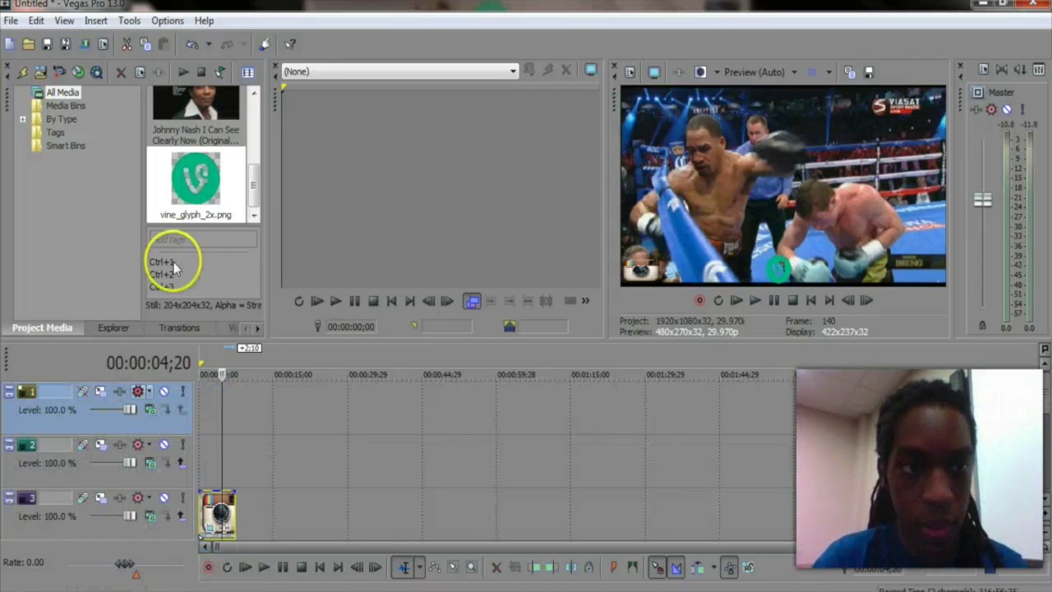
left_click(95, 20)
left_click(128, 218)
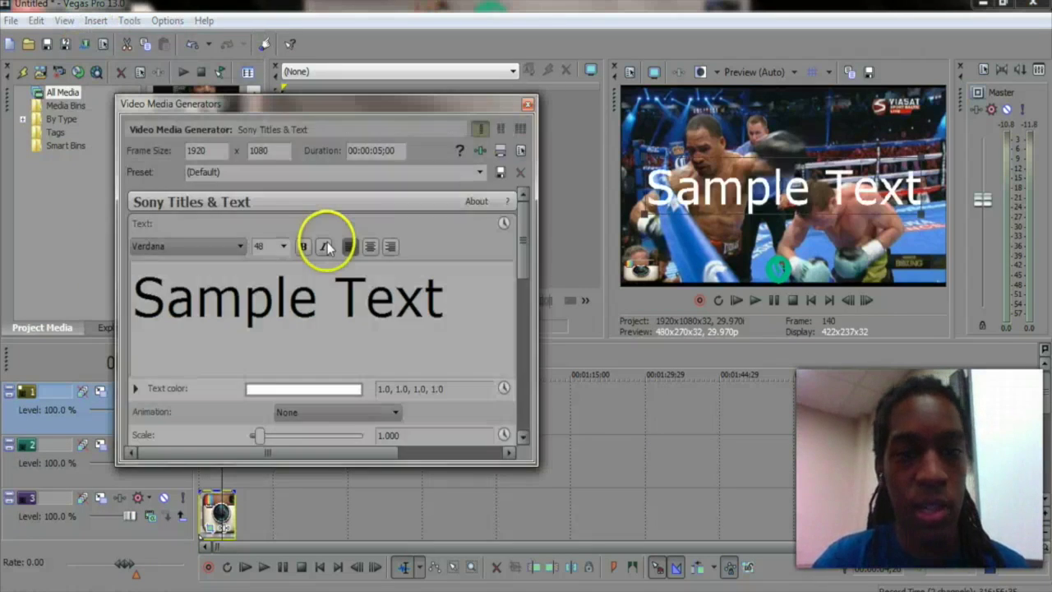
left_click_drag(439, 294, 154, 297)
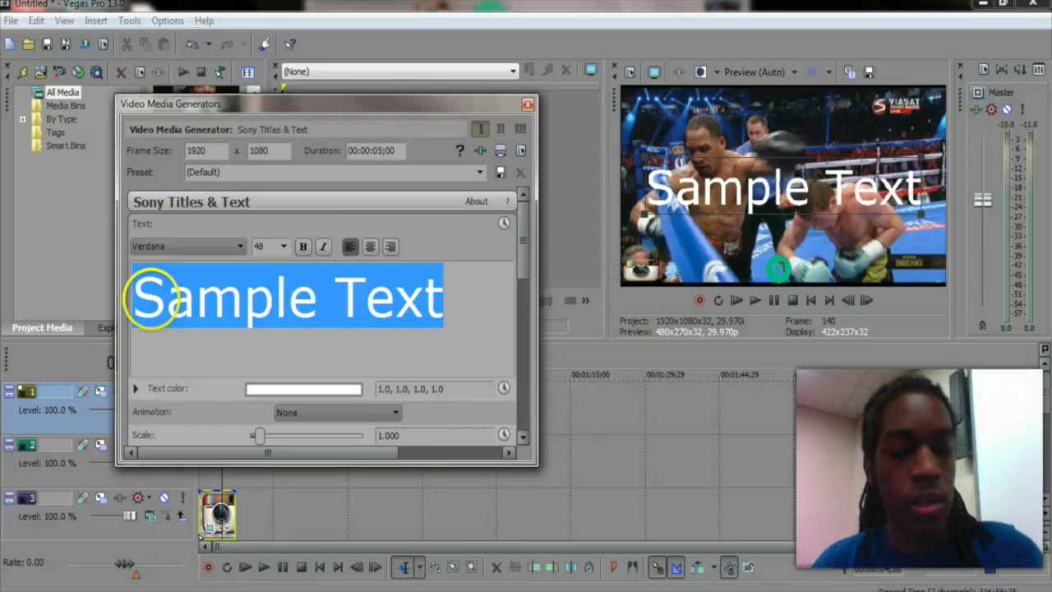
type("@lildread")
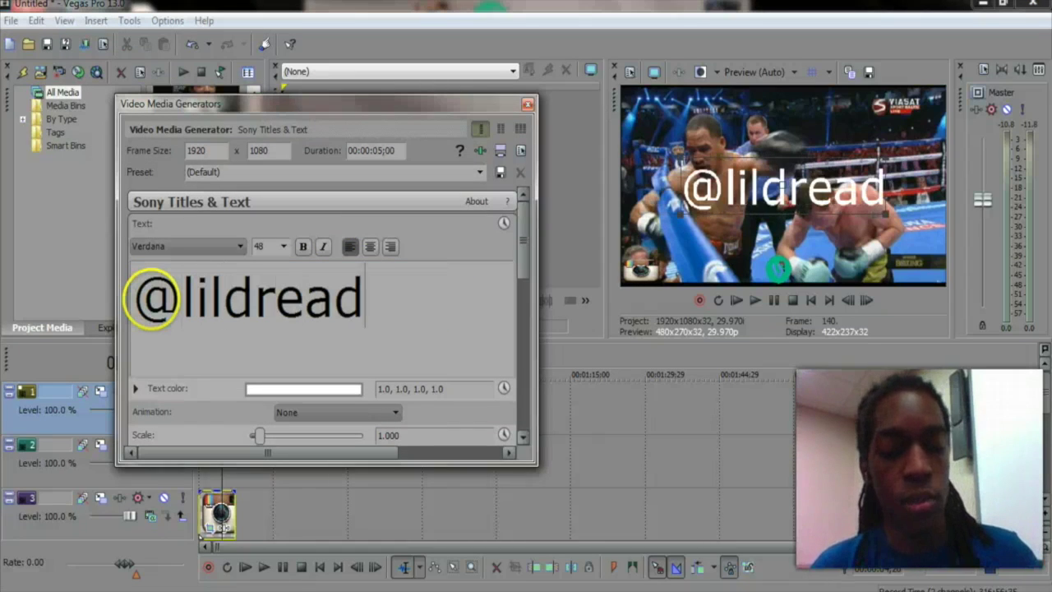
type("head1993")
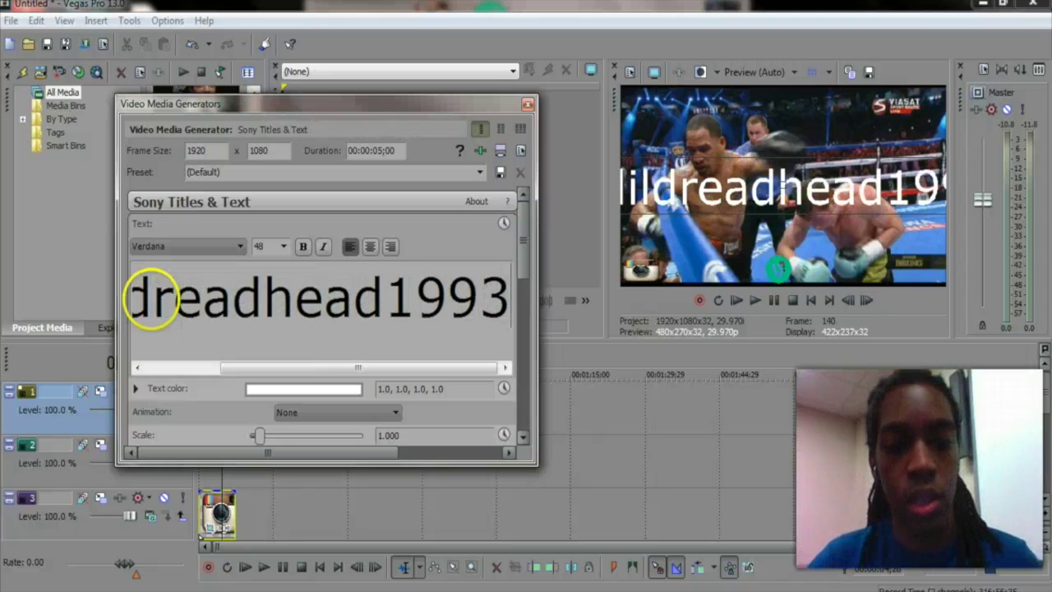
Format the handle as Times New Roman 14 Bold and move it to the bottom-left.
key("ctrl+a")
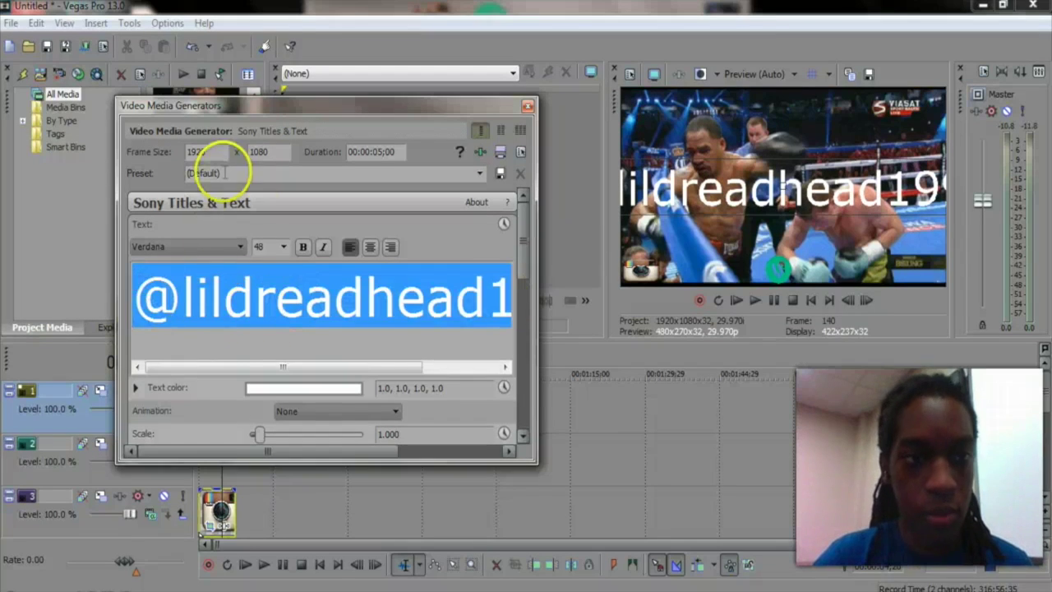
left_click(188, 245)
left_click(271, 245)
type("14")
left_click(303, 246)
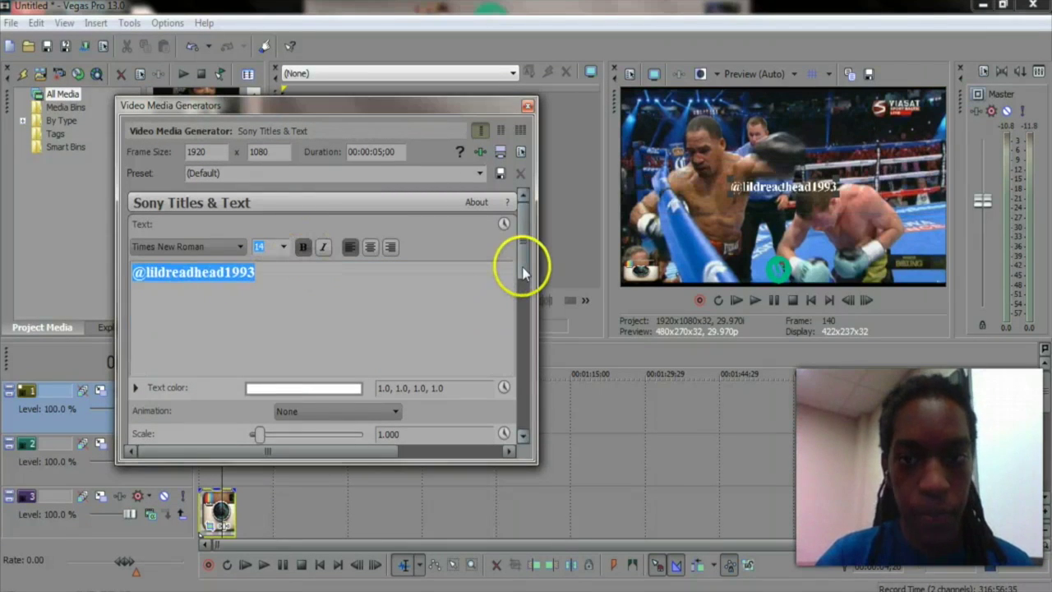
left_click_drag(749, 187, 692, 278)
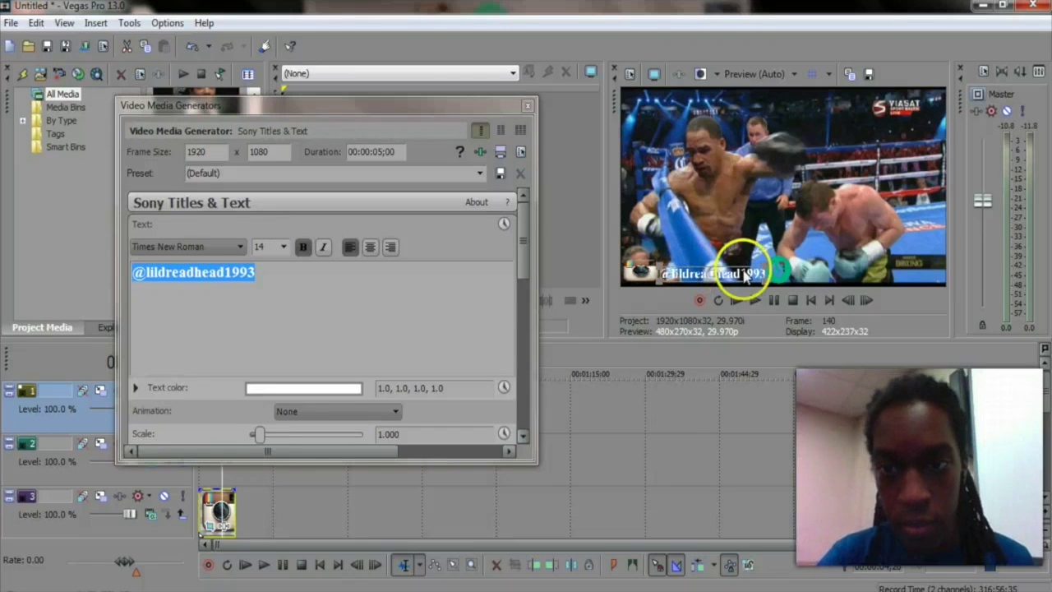
left_click_drag(524, 275, 521, 419)
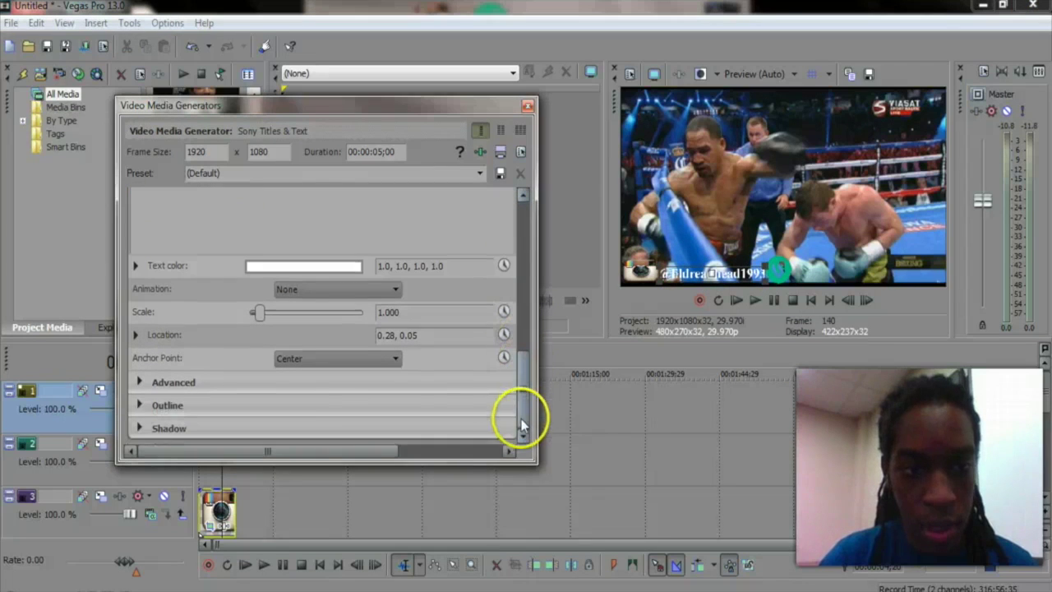
Give the Instagram handle title an outline of width 10, colored black by setting red to 0.
left_click(138, 405)
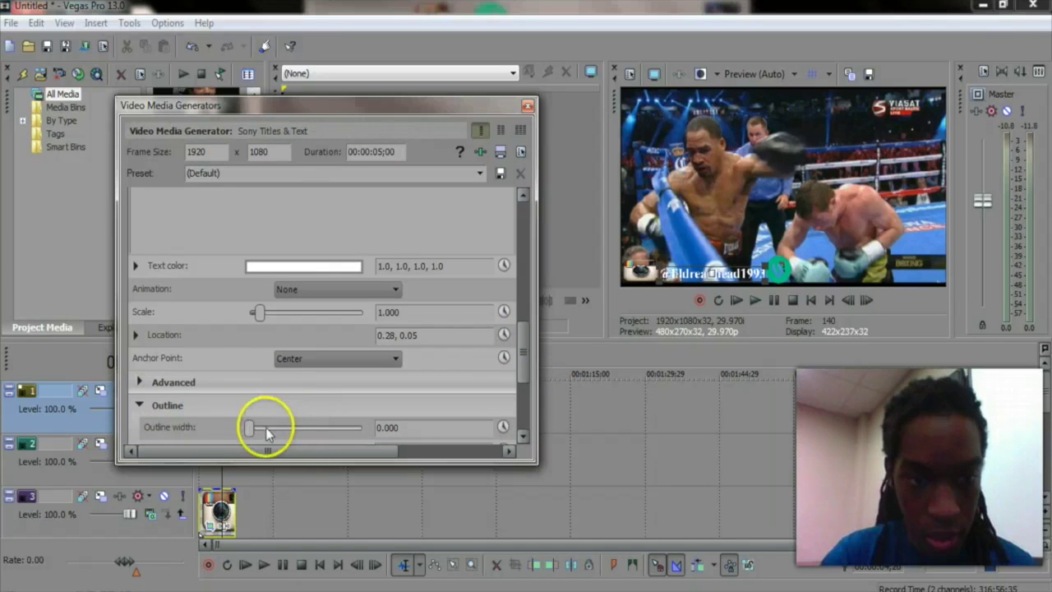
left_click_drag(249, 429, 381, 432)
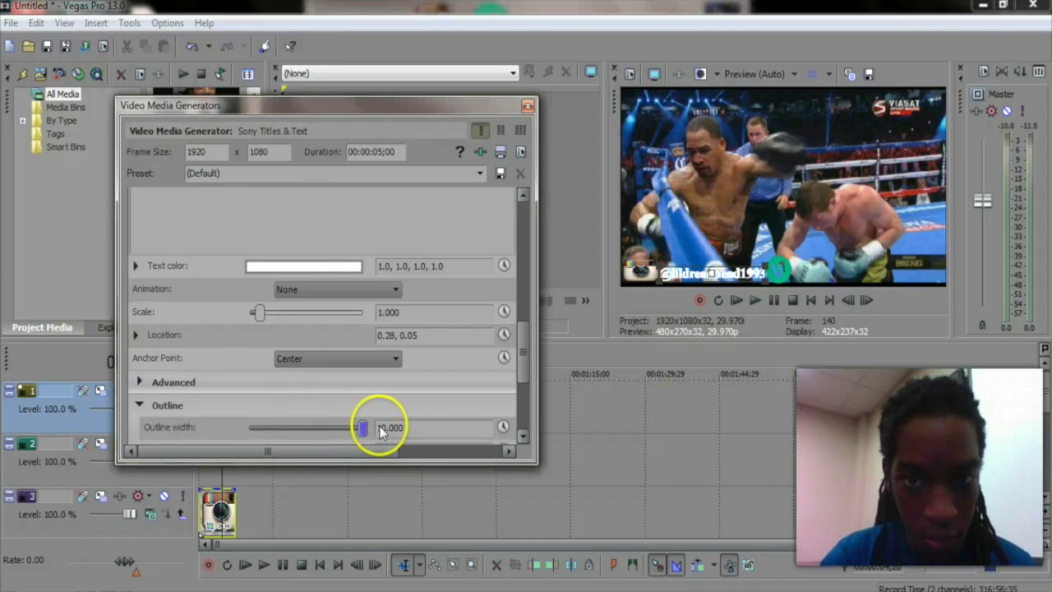
left_click_drag(524, 365, 523, 422)
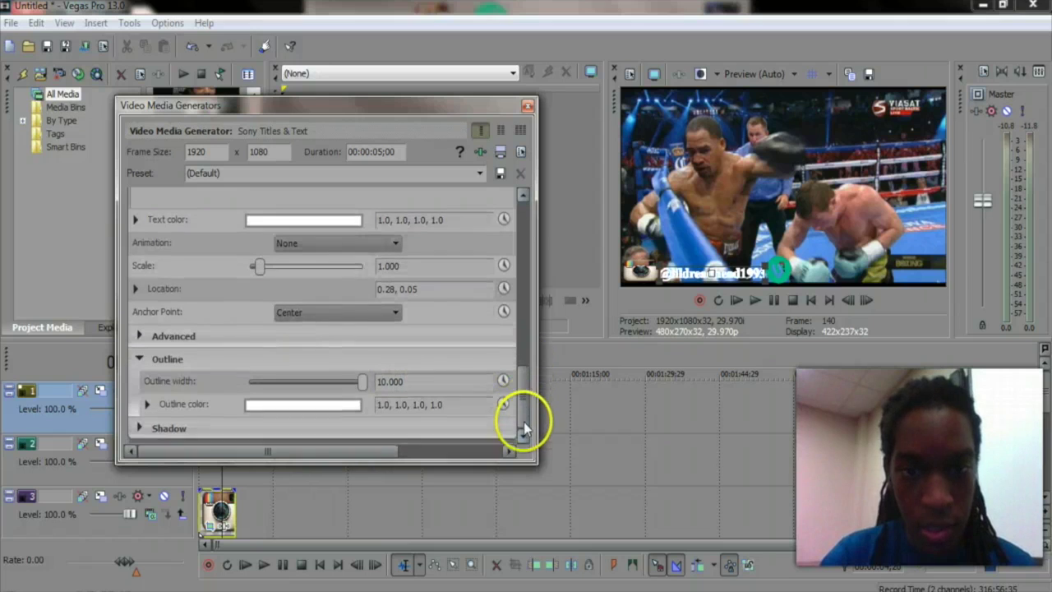
left_click(320, 404)
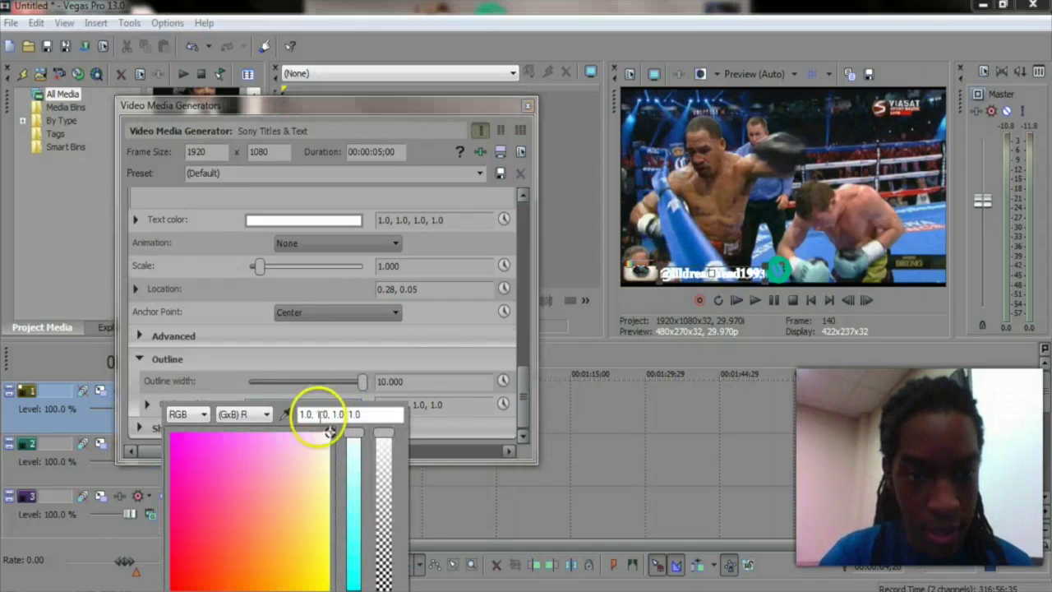
left_click(173, 583)
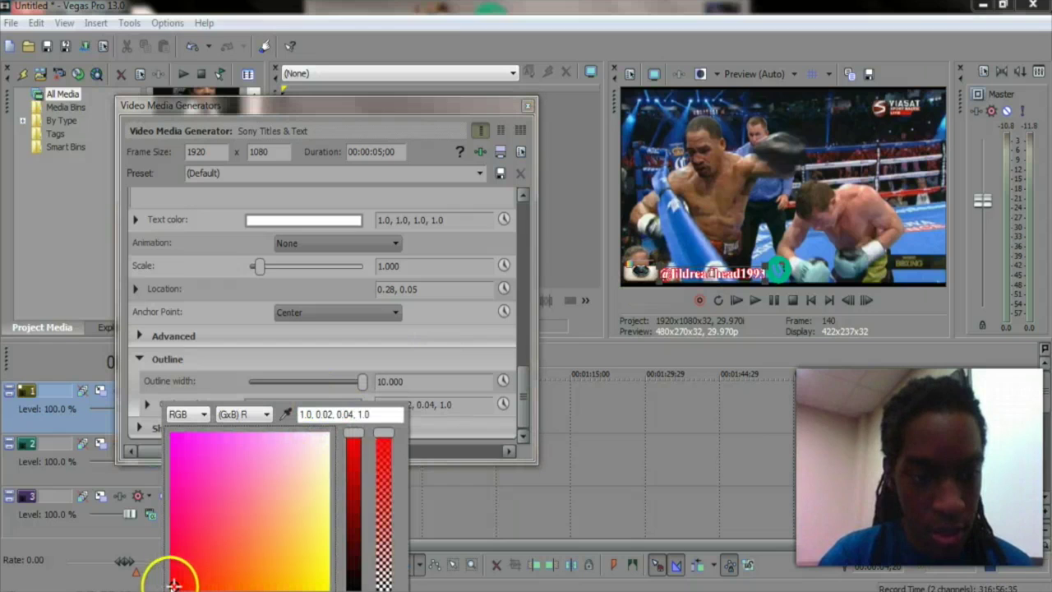
left_click(354, 584)
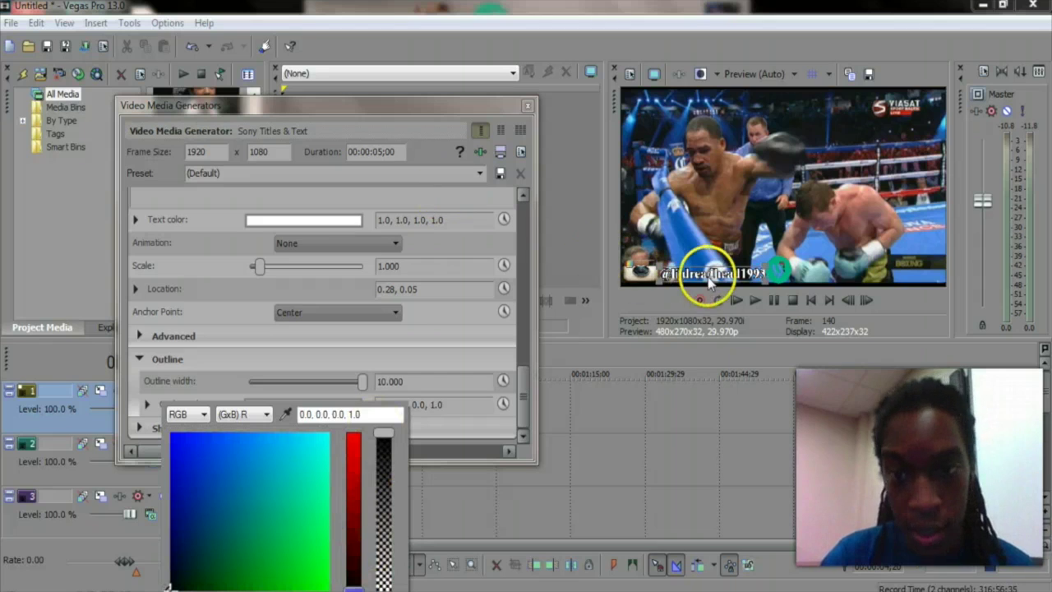
left_click(526, 111)
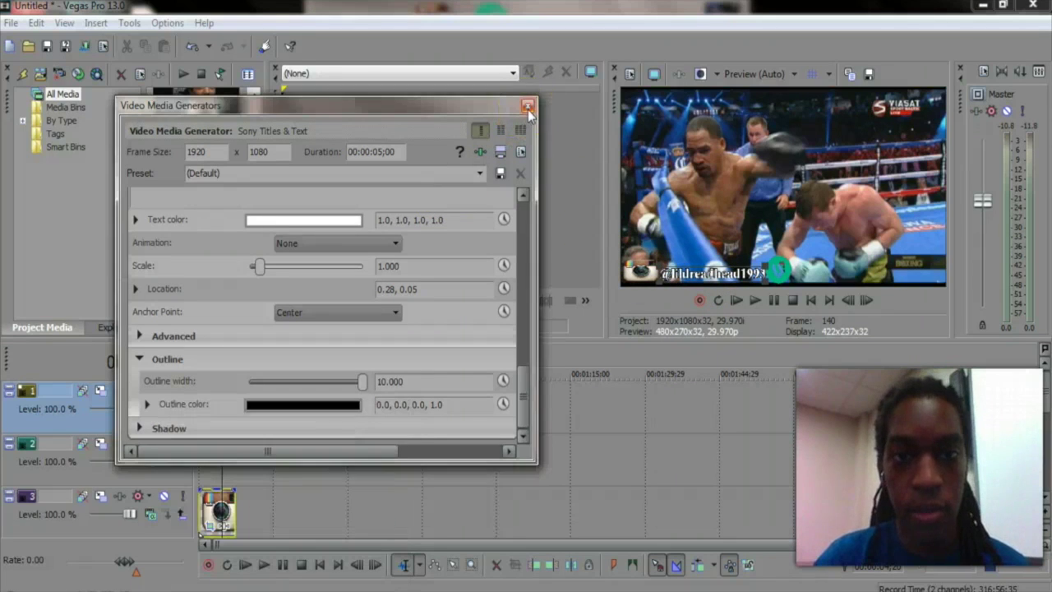
left_click(526, 107)
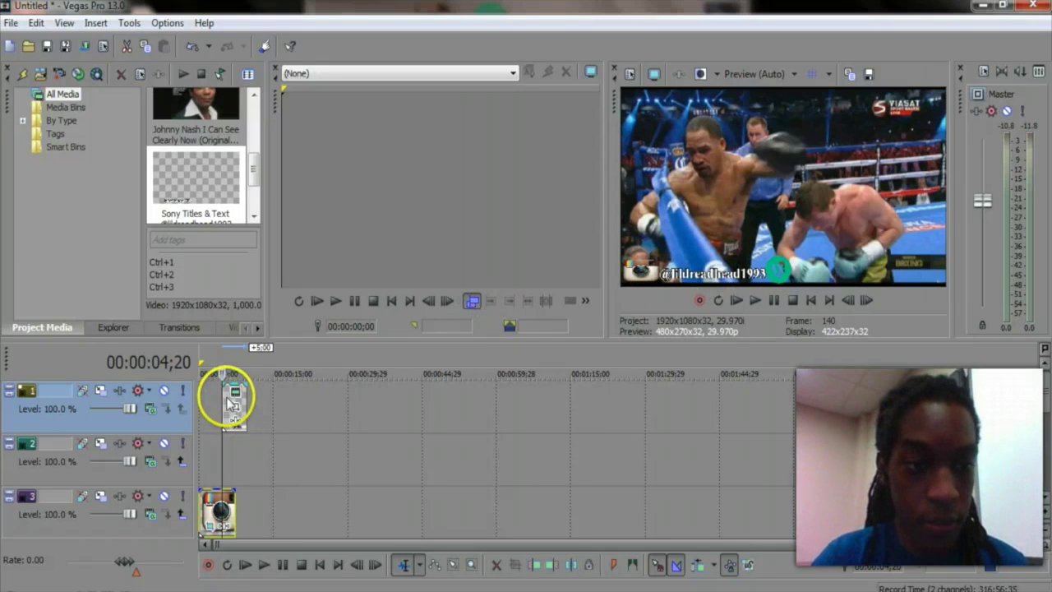
left_click_drag(233, 403, 209, 400)
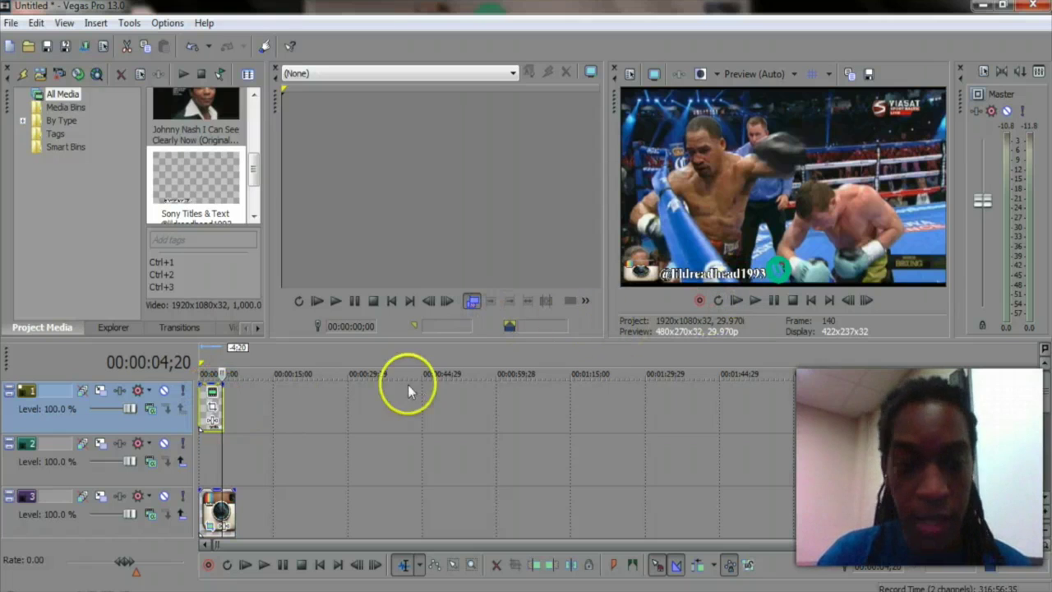
left_click(238, 460)
left_click(96, 23)
left_click(181, 204)
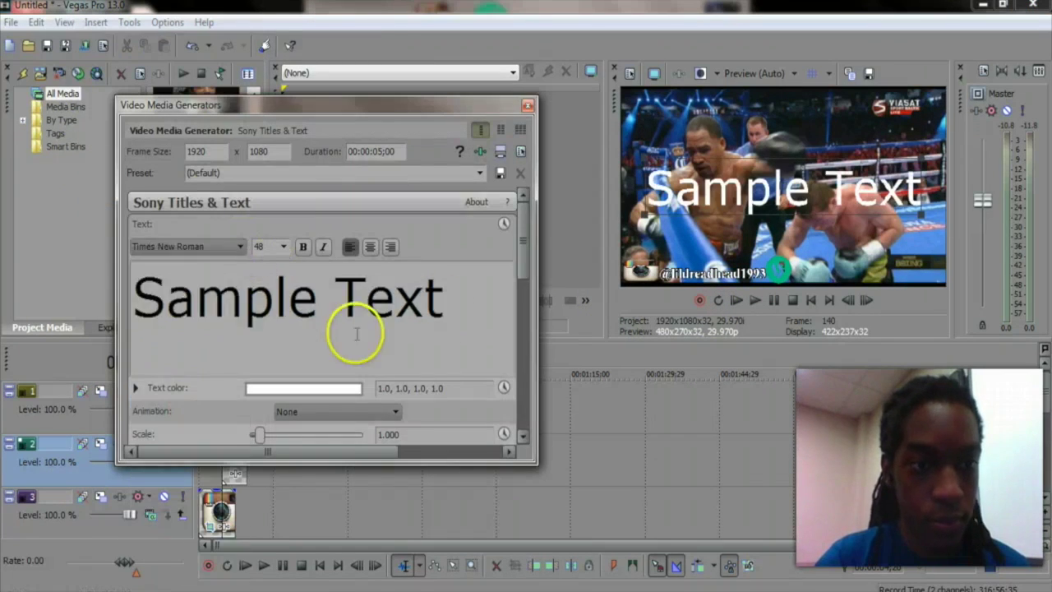
double_click(274, 298)
left_click(283, 247)
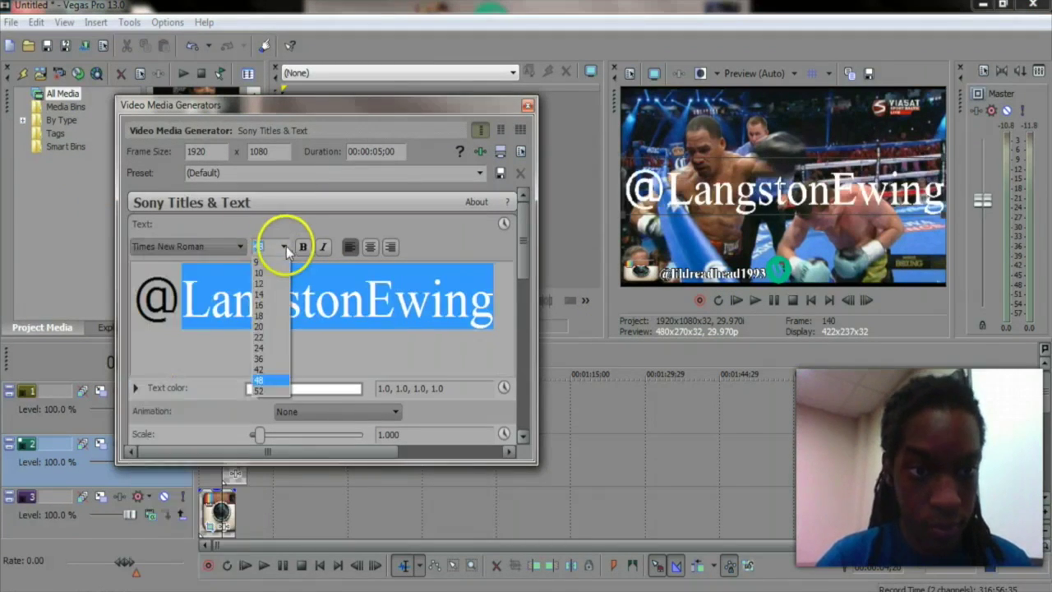
left_click_drag(493, 304, 153, 337)
left_click(284, 246)
Give the handle a width-10 black outline and place it bottom right beside the Vine logo.
left_click(259, 294)
left_click_drag(525, 250, 522, 354)
left_click(139, 406)
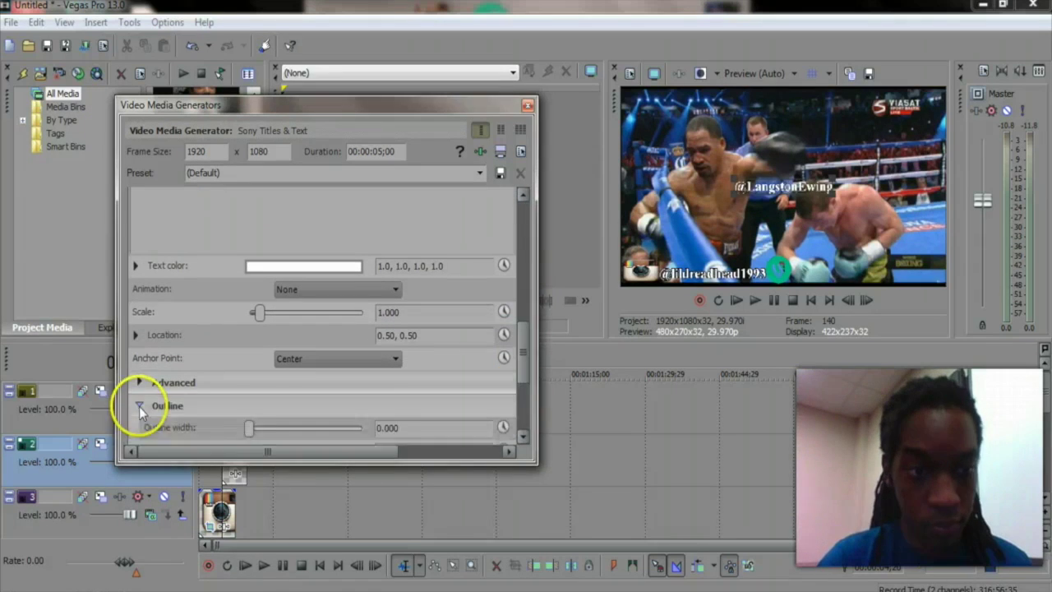
left_click_drag(249, 382, 361, 381)
left_click(302, 405)
left_click(353, 571)
left_click_drag(814, 199, 863, 279)
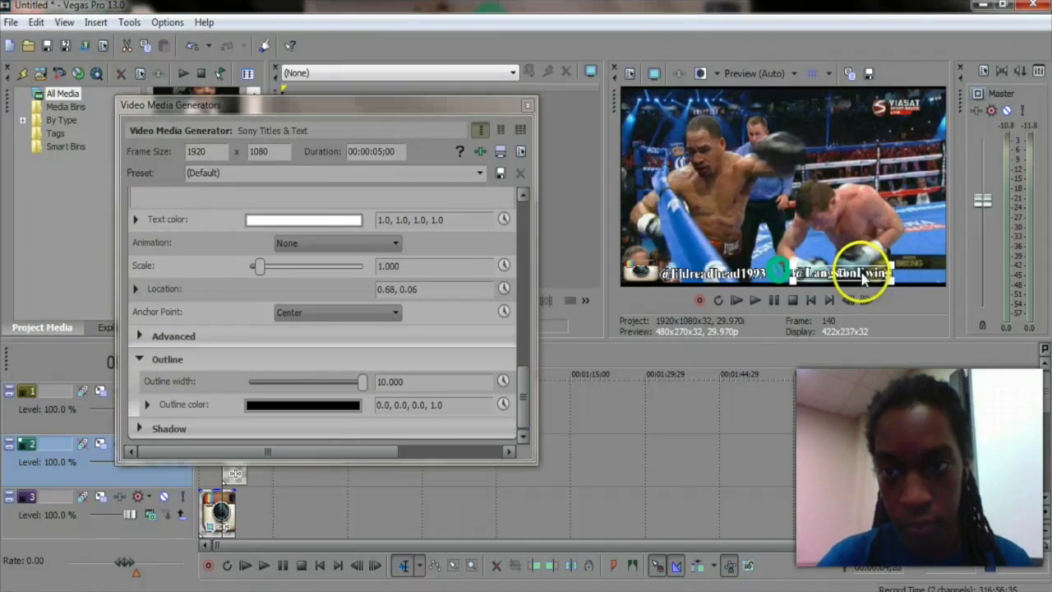
left_click_drag(1033, 399, 1039, 481)
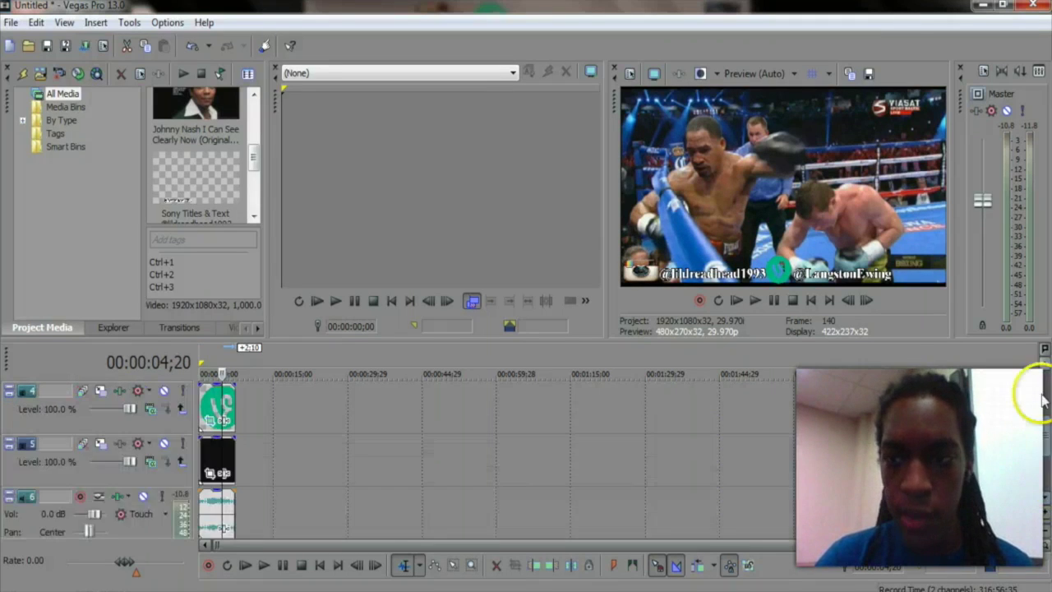
Play the project from the start to review logos and handles, then stop playback.
left_click_drag(1045, 485, 1032, 365)
left_click(809, 303)
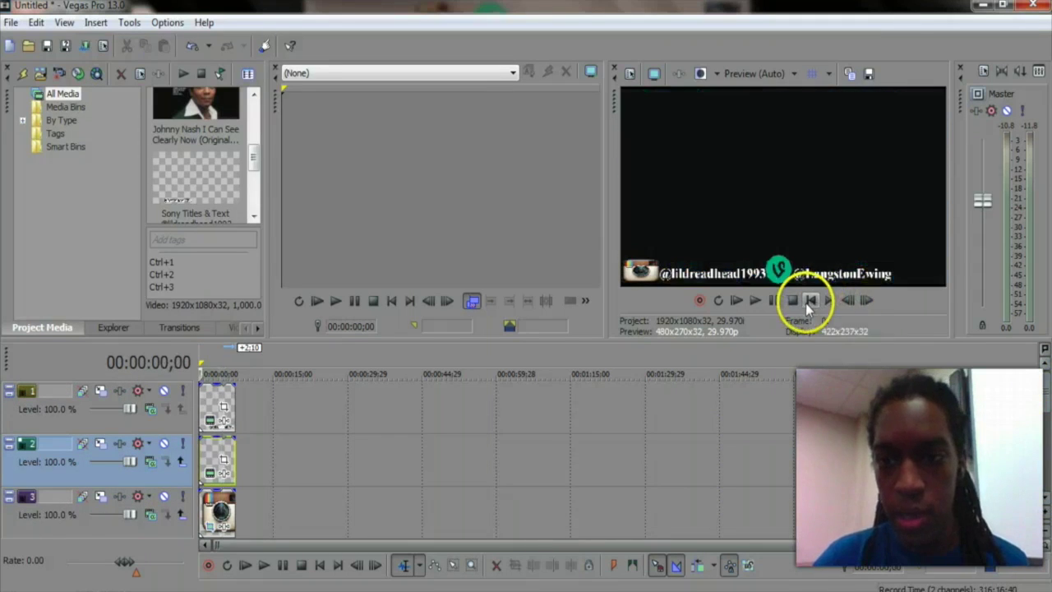
left_click(759, 302)
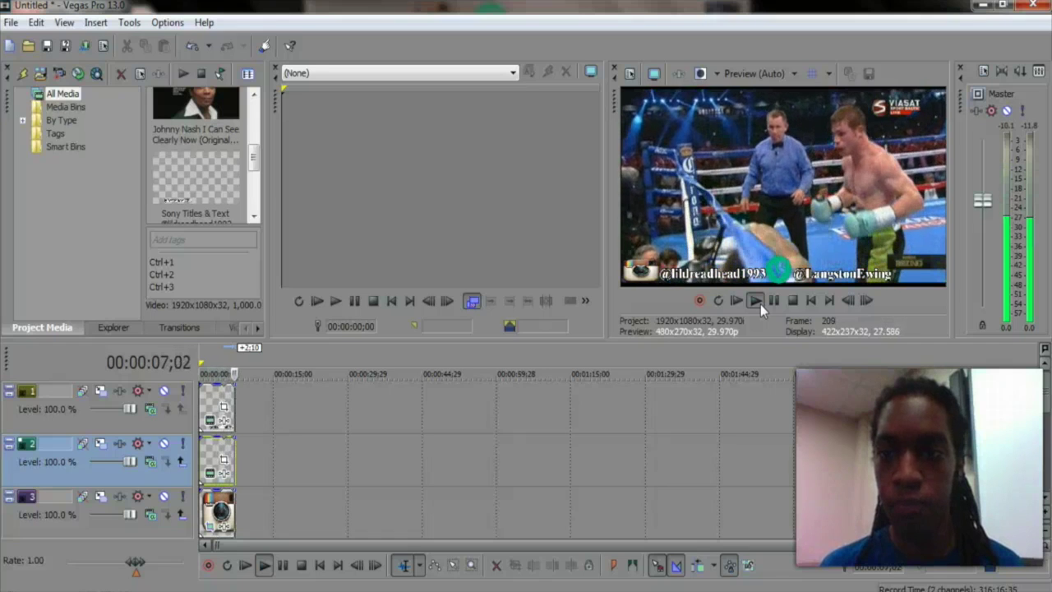
left_click(792, 301)
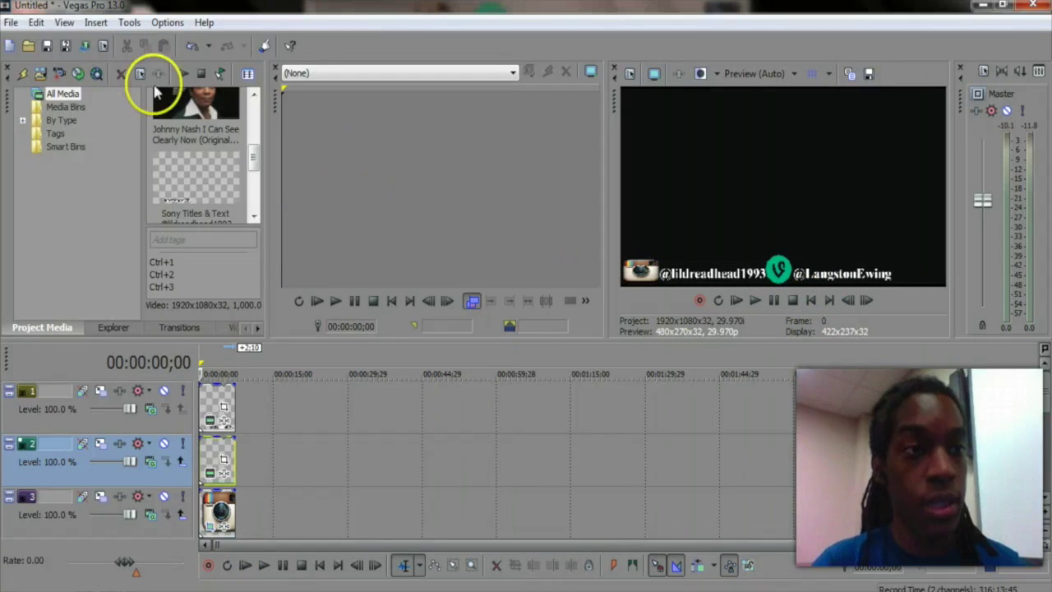
Start a Render As and name the output file 'boxing 2'.
left_click(11, 22)
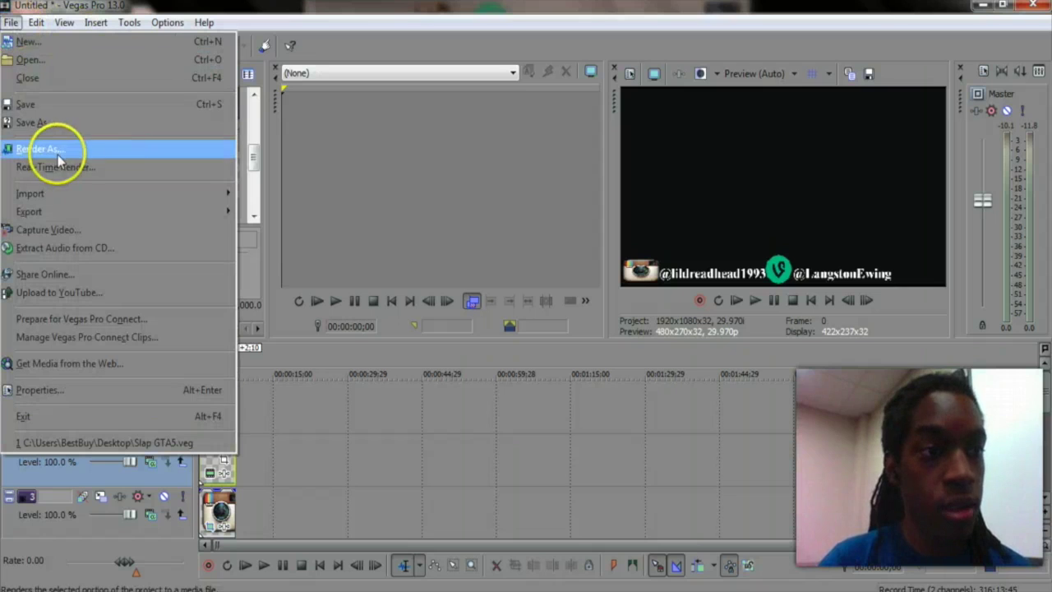
left_click(80, 152)
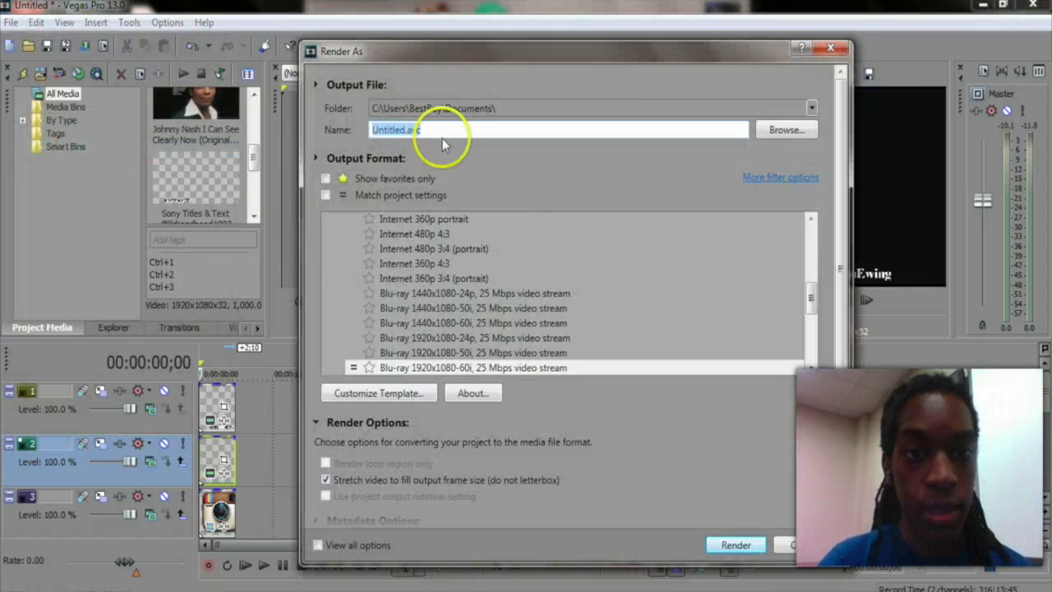
left_click(464, 129)
type("boxing 2")
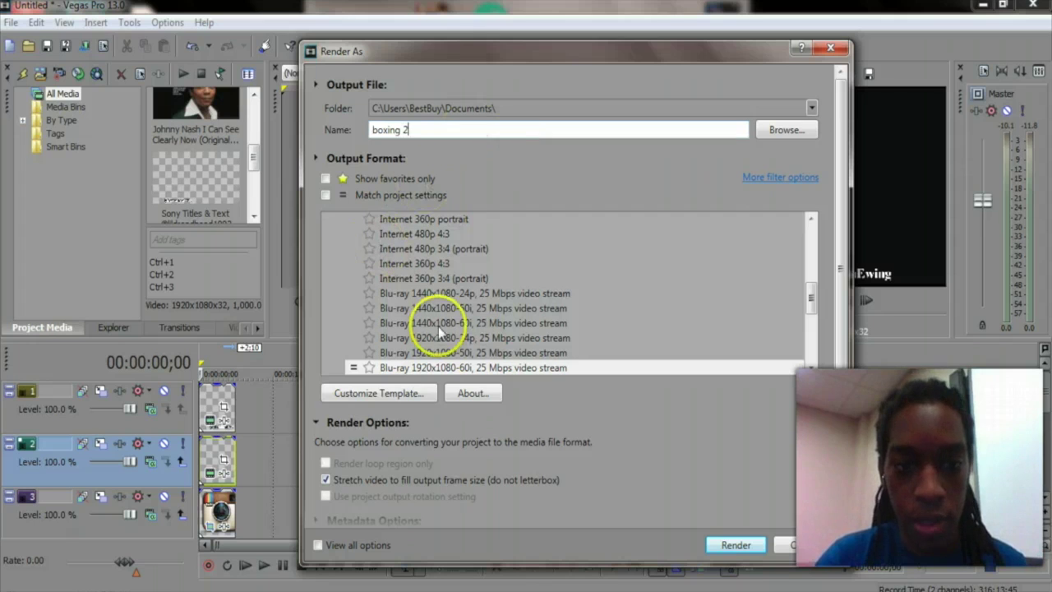
Select the Apple iPod 640x480 Video MP4 template and open its custom settings.
left_click_drag(812, 298, 810, 217)
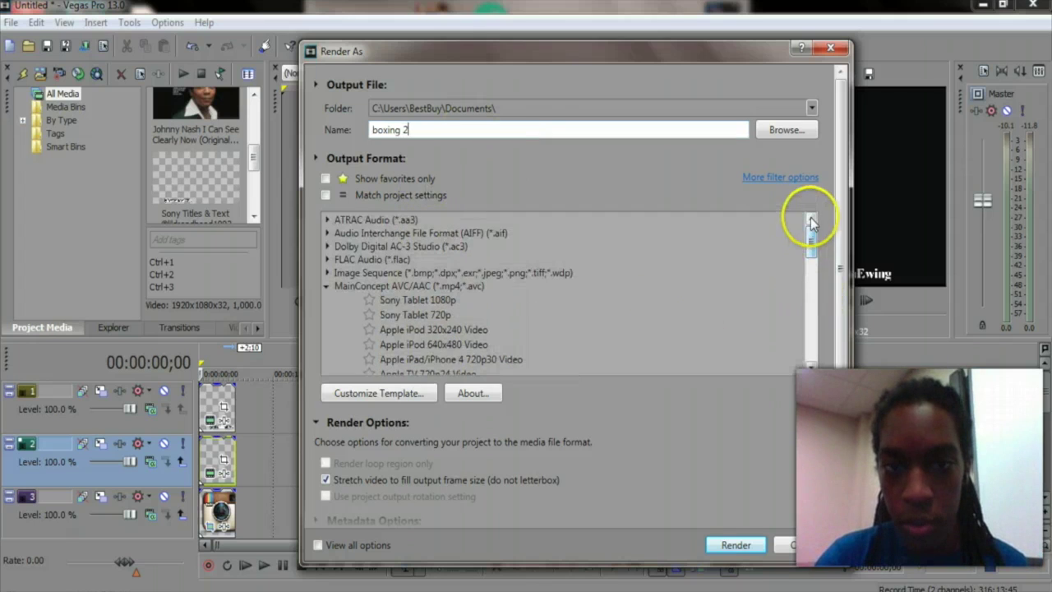
left_click(420, 342)
left_click(398, 395)
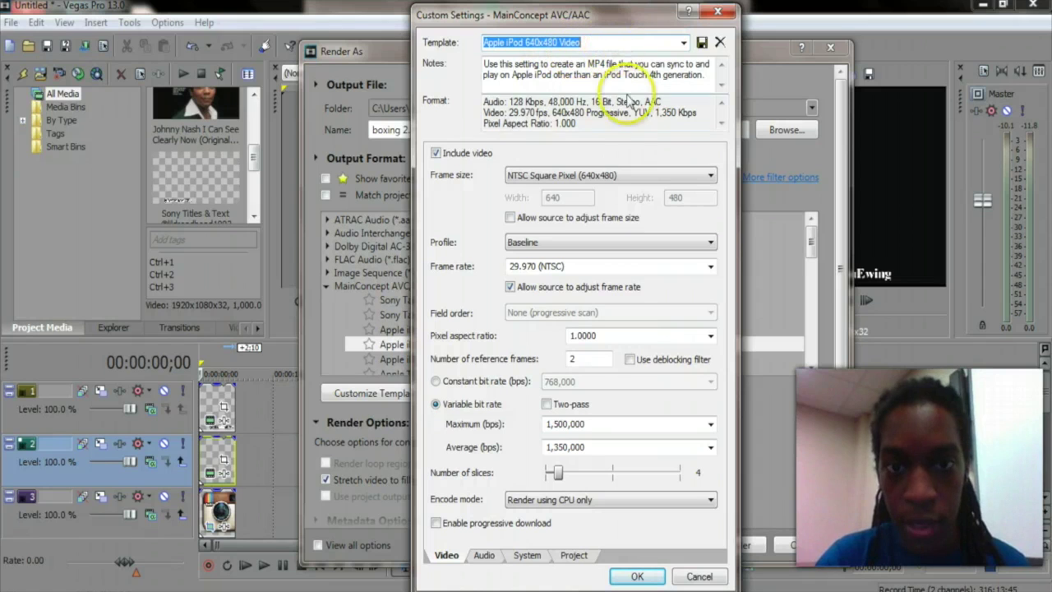
Set the template to a custom 640x640 frame size and confirm with OK.
left_click(618, 177)
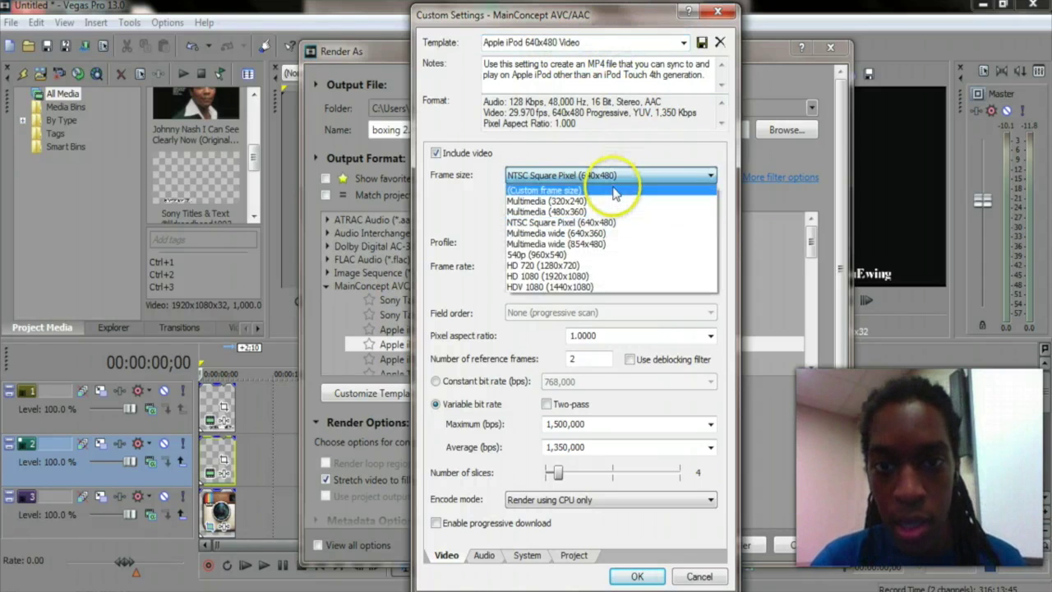
left_click(615, 192)
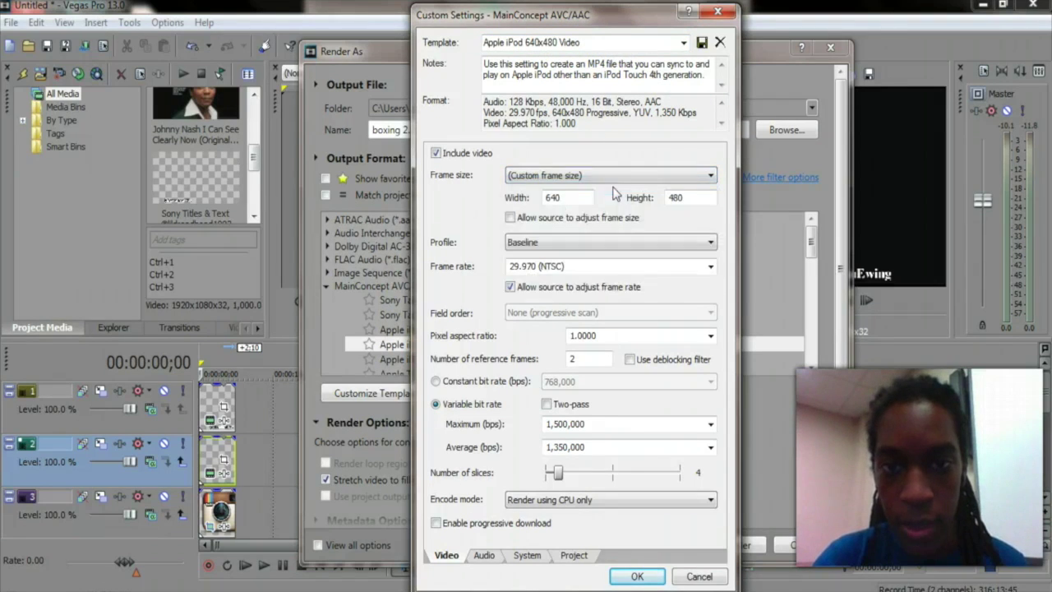
double_click(678, 198)
type("6")
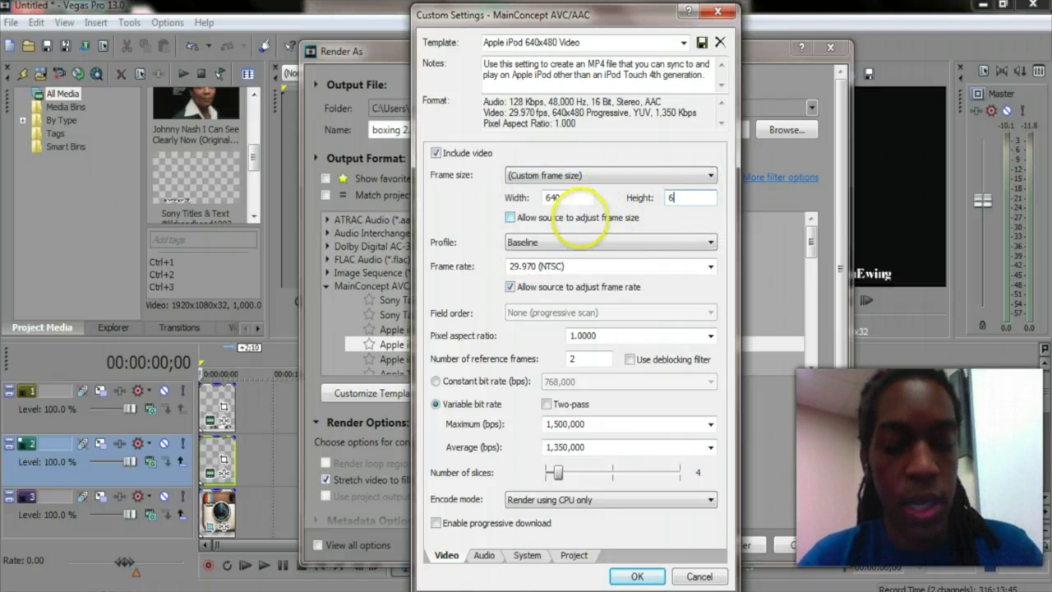
type("40")
key("Tab")
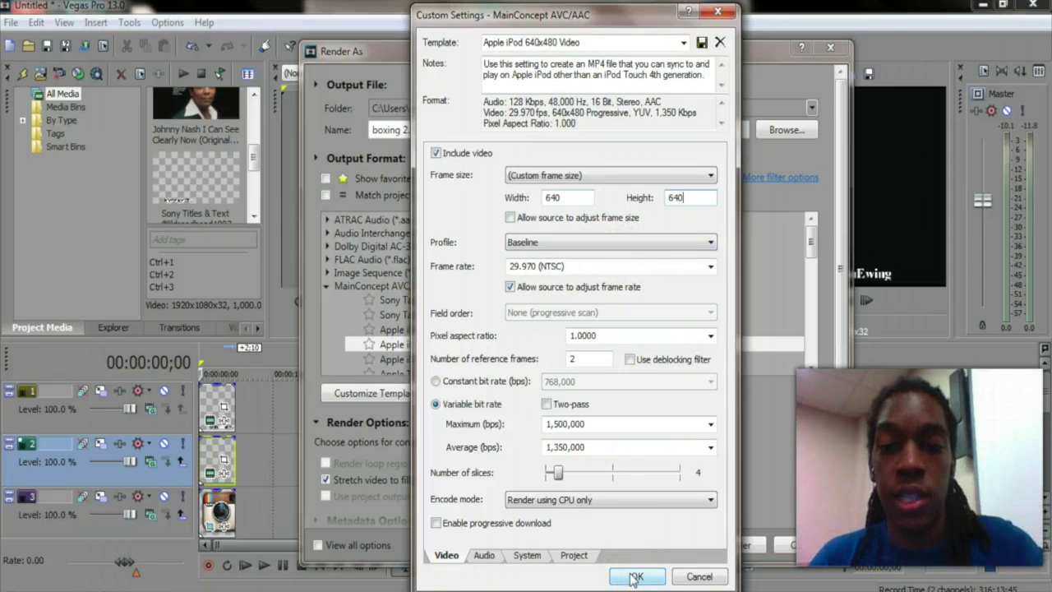
left_click(635, 577)
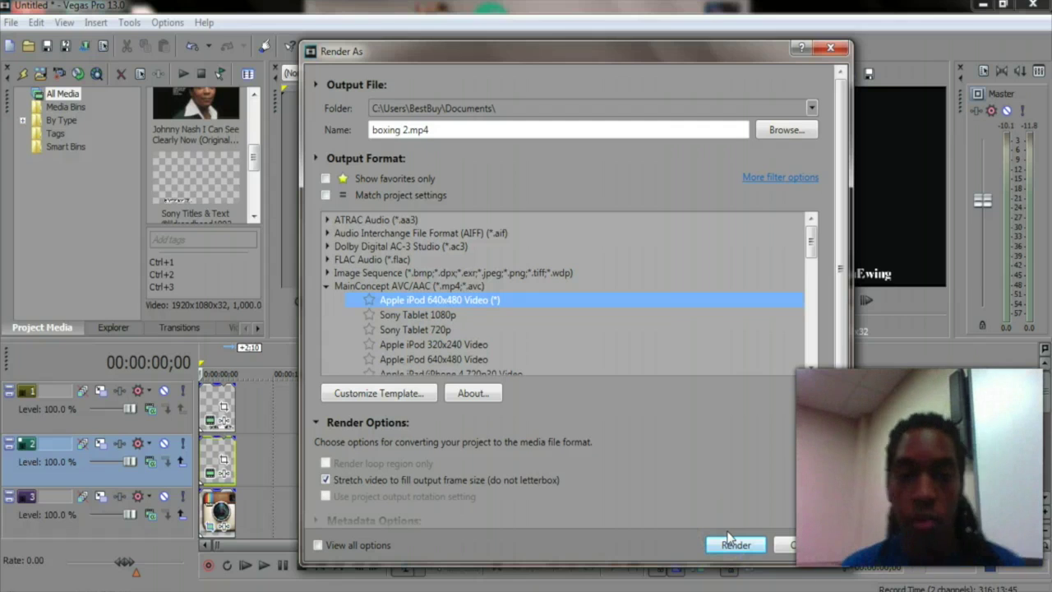
Render 'boxing 2.mp4', dismiss the completion notice, then quit Vegas without saving.
left_click(723, 532)
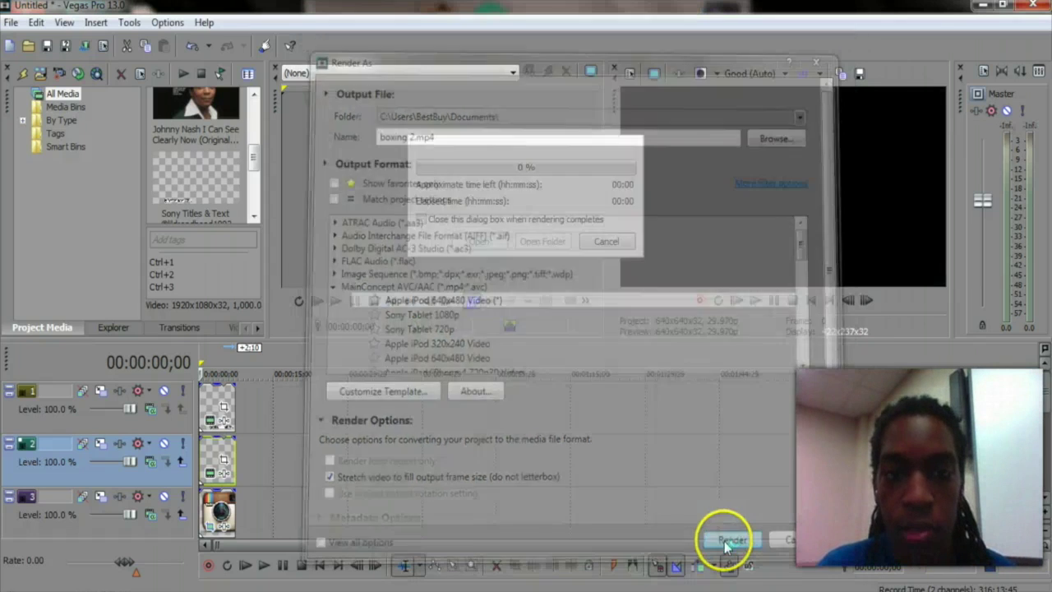
left_click(637, 418)
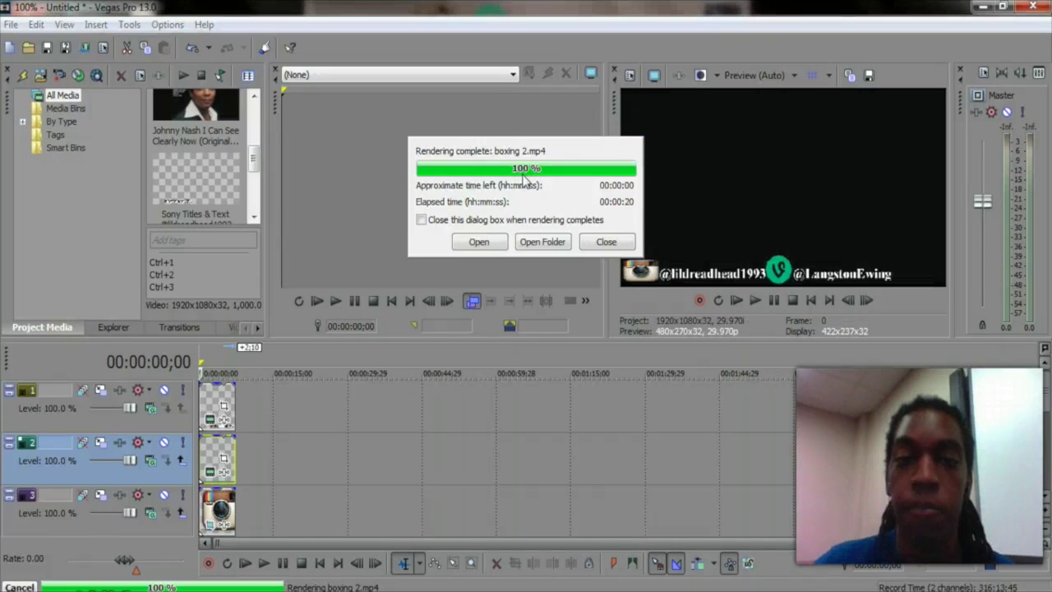
left_click(607, 243)
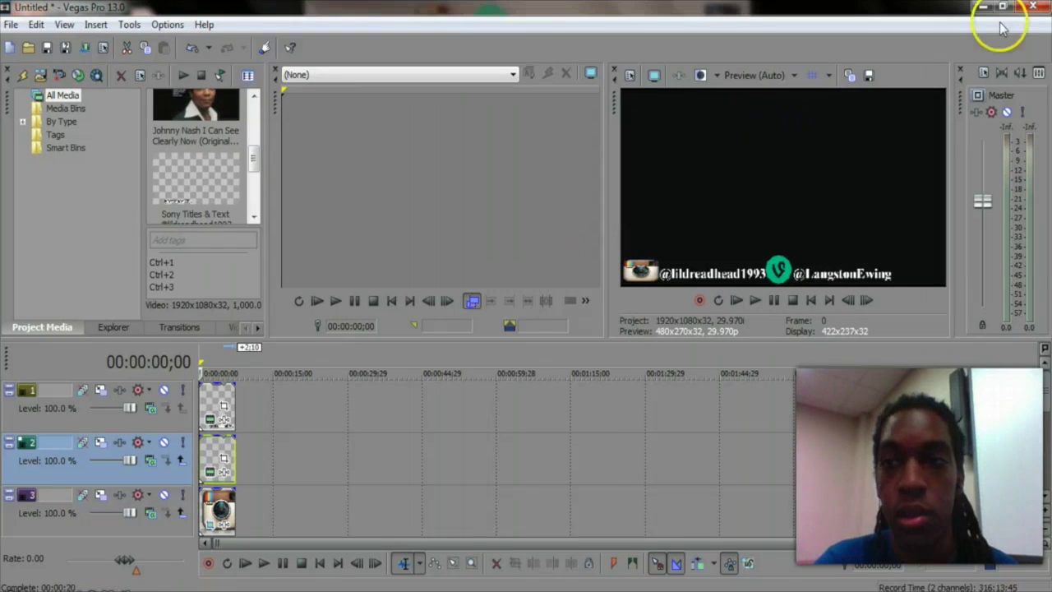
left_click(1034, 8)
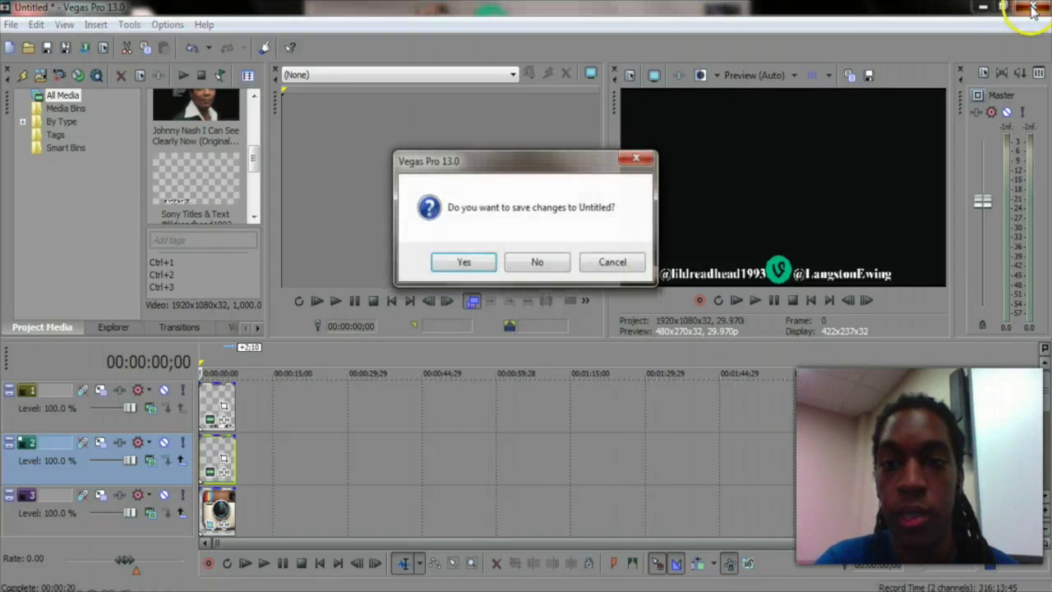
left_click(530, 268)
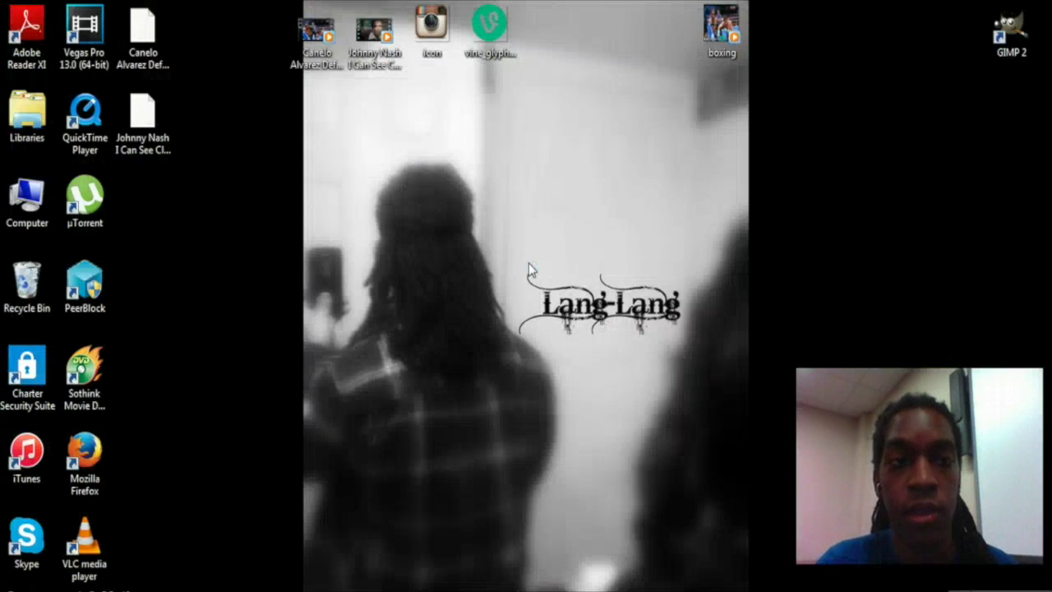